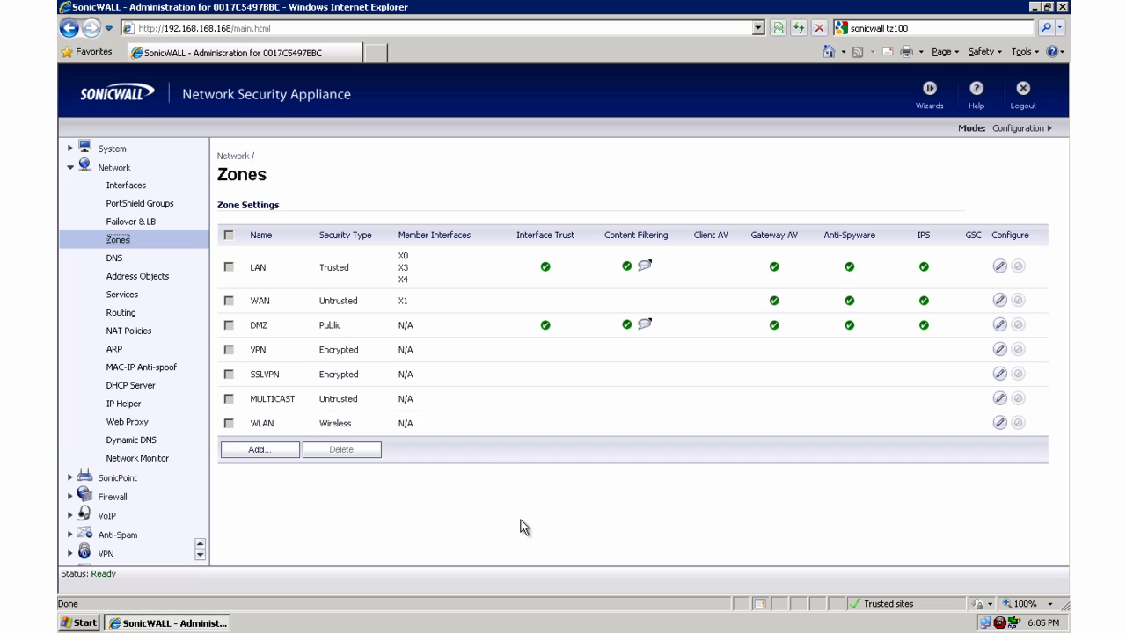
# - Go to Security Services > Content Filter and scroll to the SonicWALL CFS filter type
pyautogui.click(201, 555)
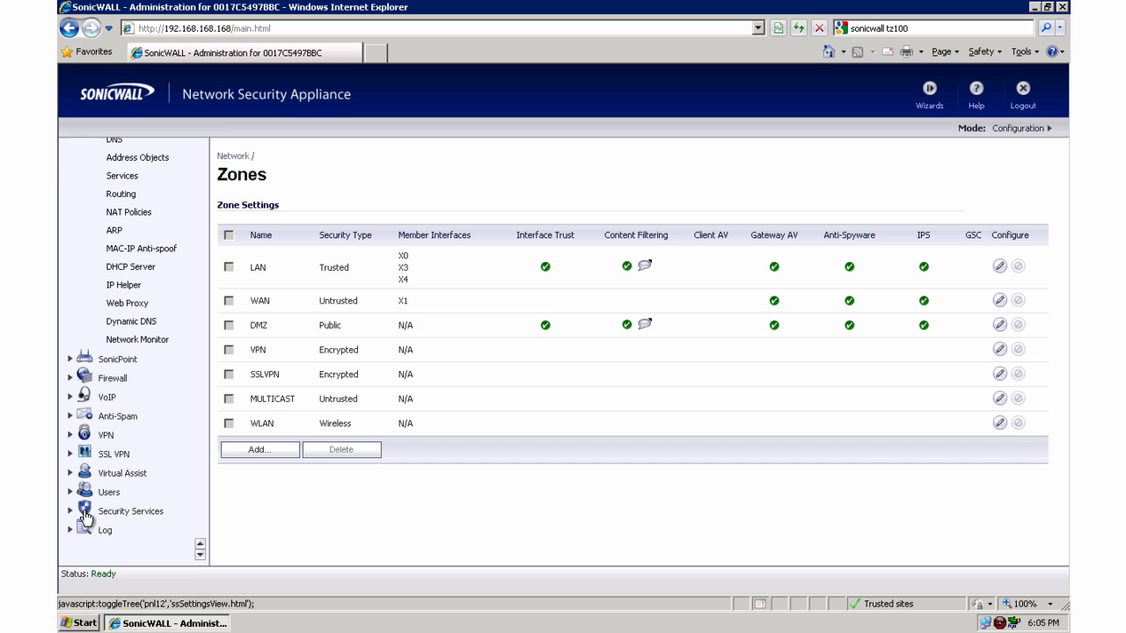
pyautogui.click(108, 513)
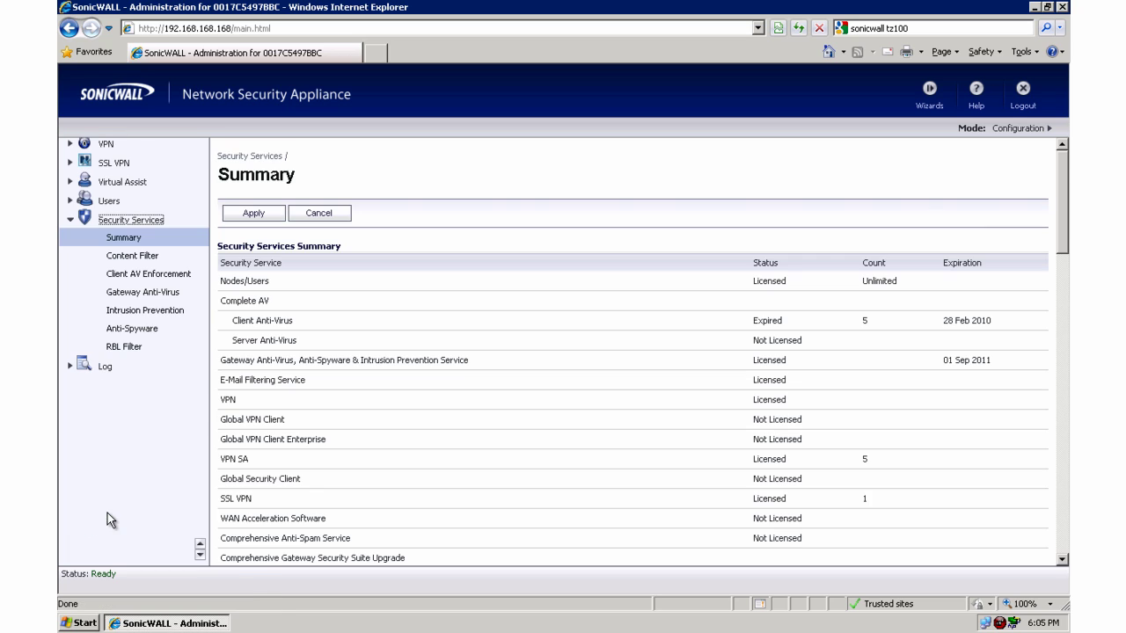
pyautogui.click(132, 258)
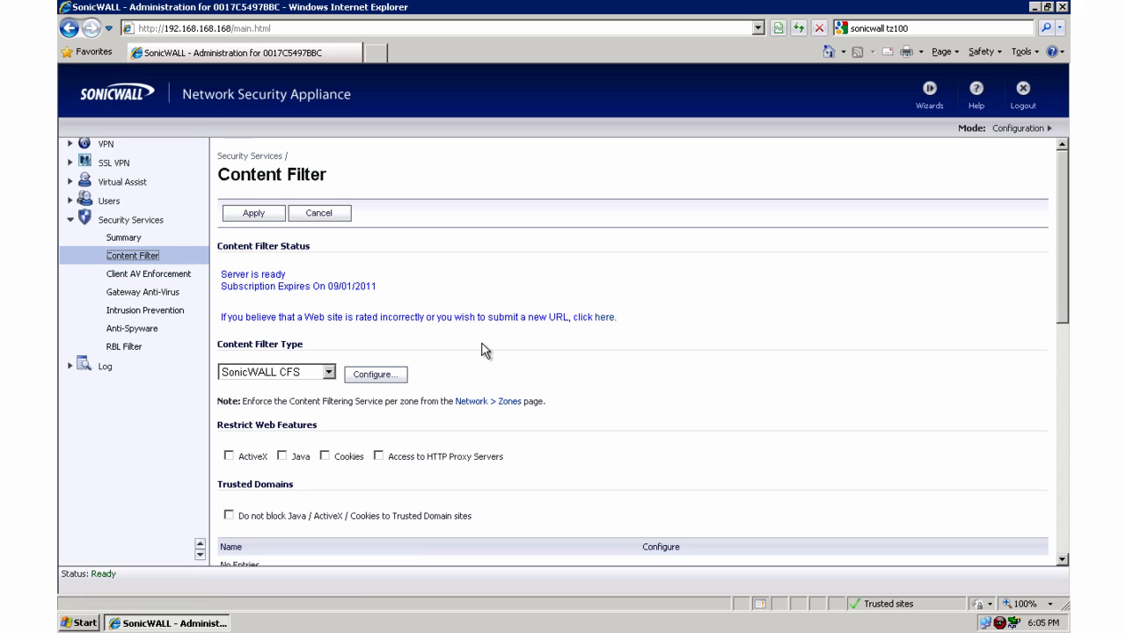
pyautogui.scroll(-1, 475, 348)
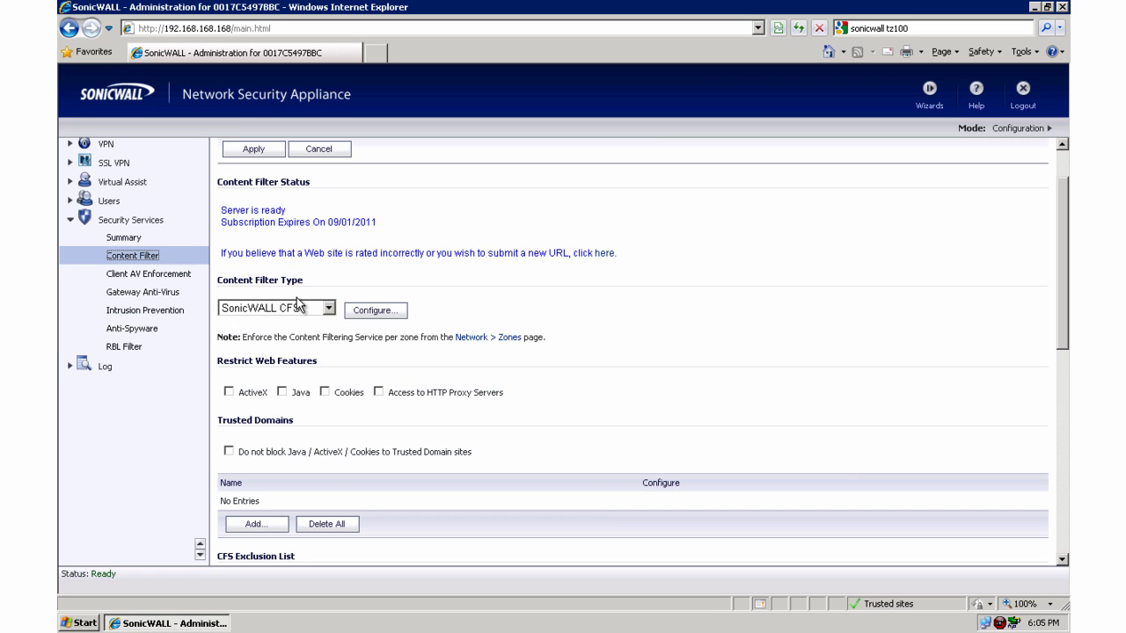
# - Edit the Default policy from the SonicWALL CFS Filter Properties Policy list
pyautogui.click(365, 312)
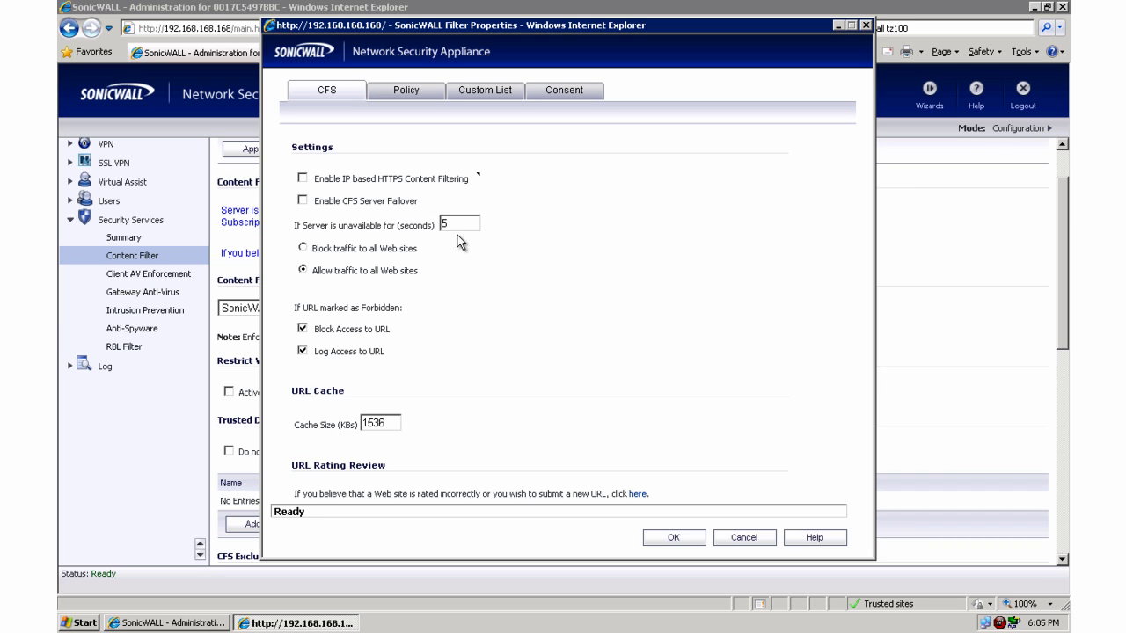
pyautogui.click(407, 92)
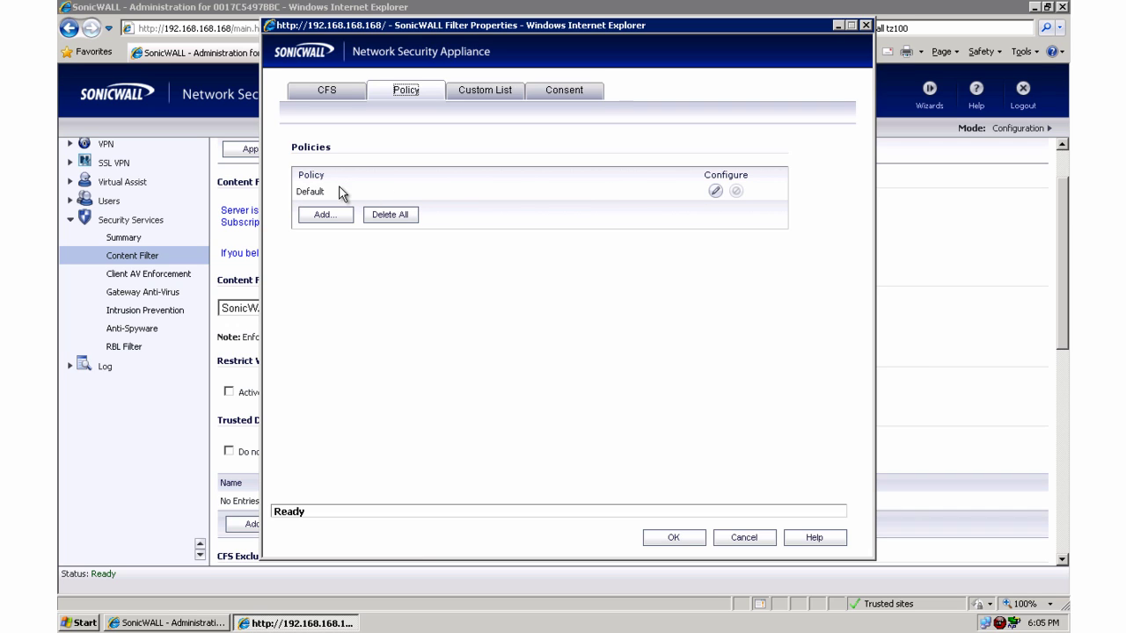
pyautogui.click(715, 192)
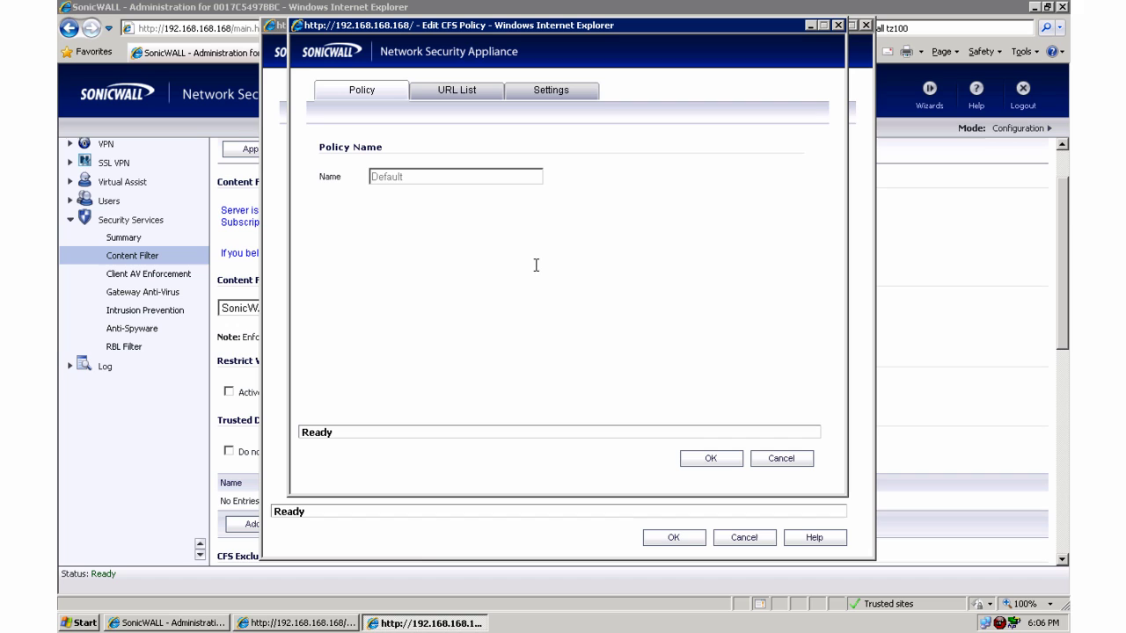
# - Look through the Default policy's URL List forbidden categories and confirm with OK
pyautogui.click(458, 94)
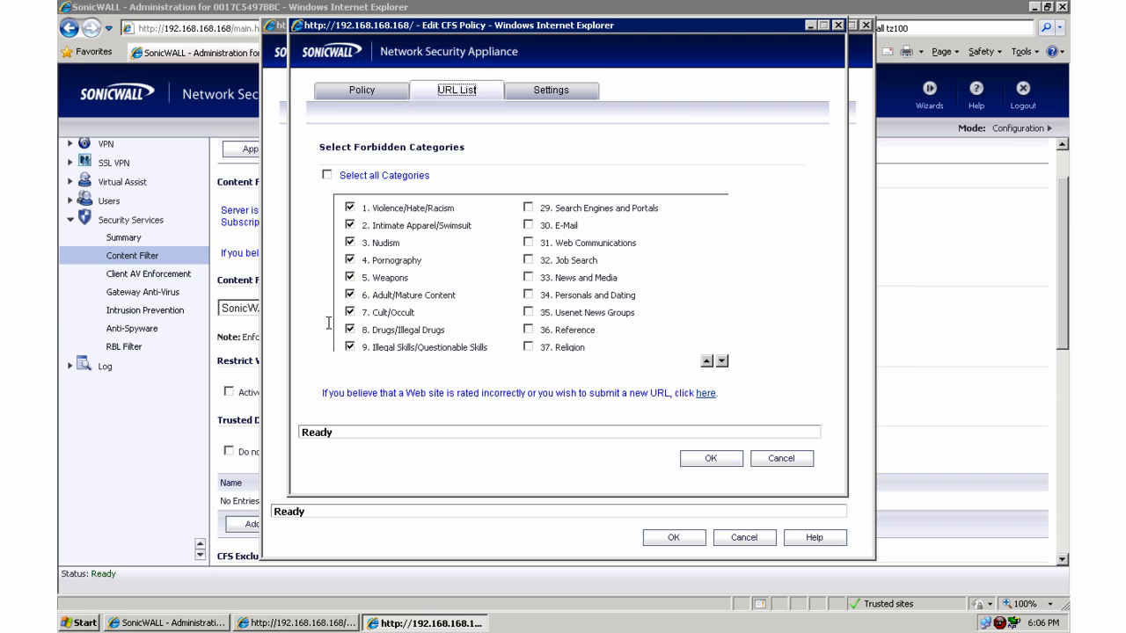
pyautogui.click(721, 360)
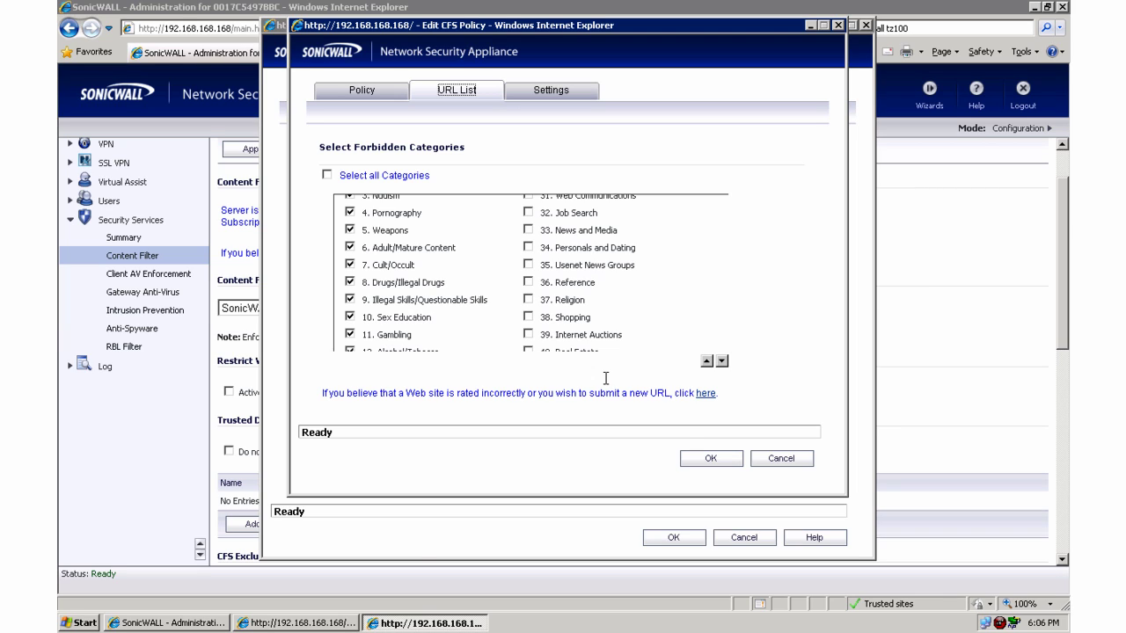
pyautogui.click(694, 464)
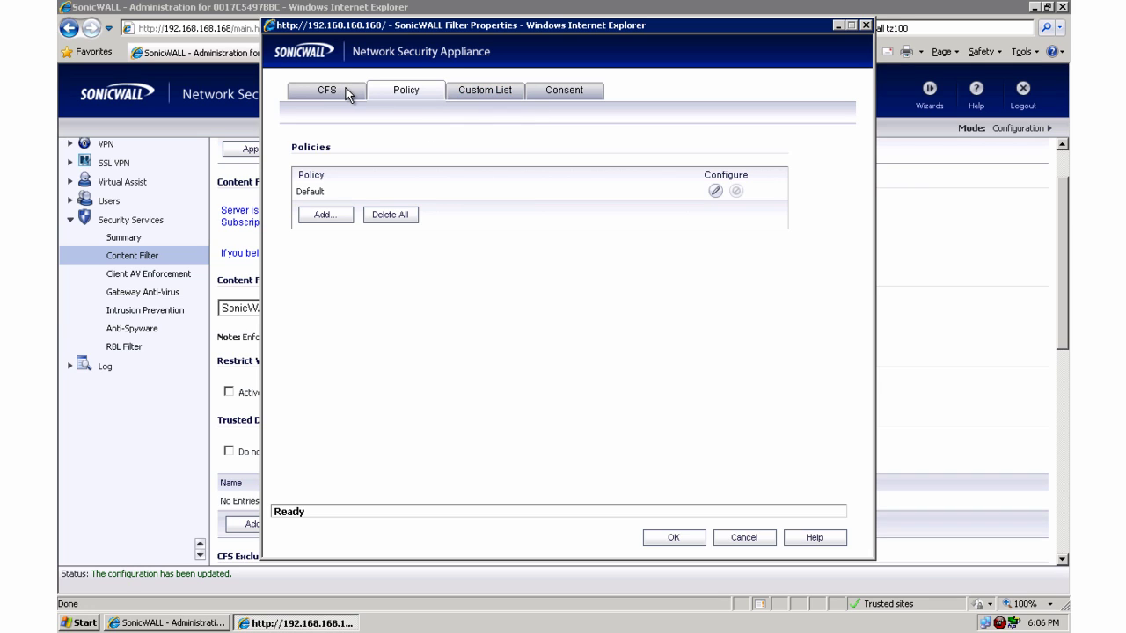
# - Look over the Custom List allowed and forbidden domains, then close Filter Properties
pyautogui.click(477, 93)
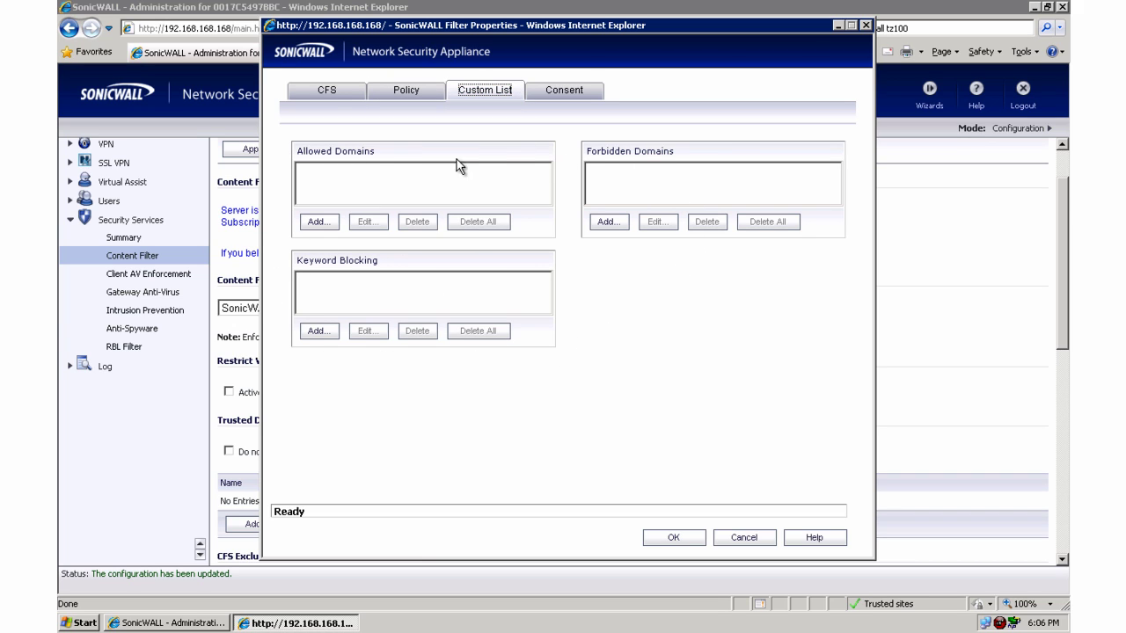
pyautogui.click(865, 25)
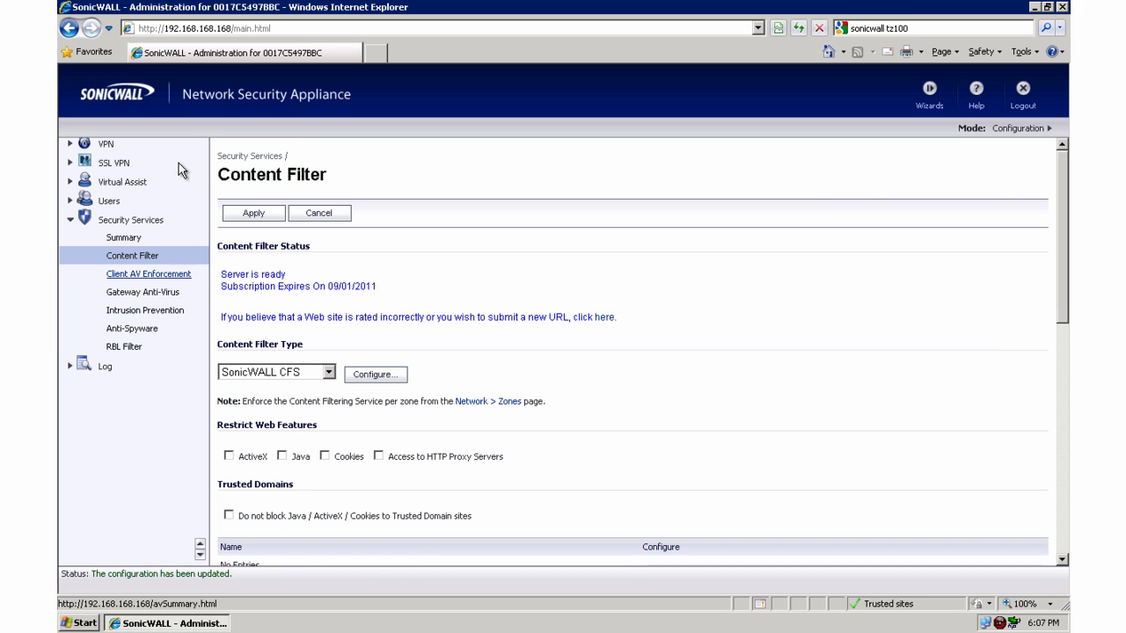
# - Go to Network > DHCP Server and view the 192.168.168.1–192.168.168.167 scope on X0
pyautogui.click(200, 544)
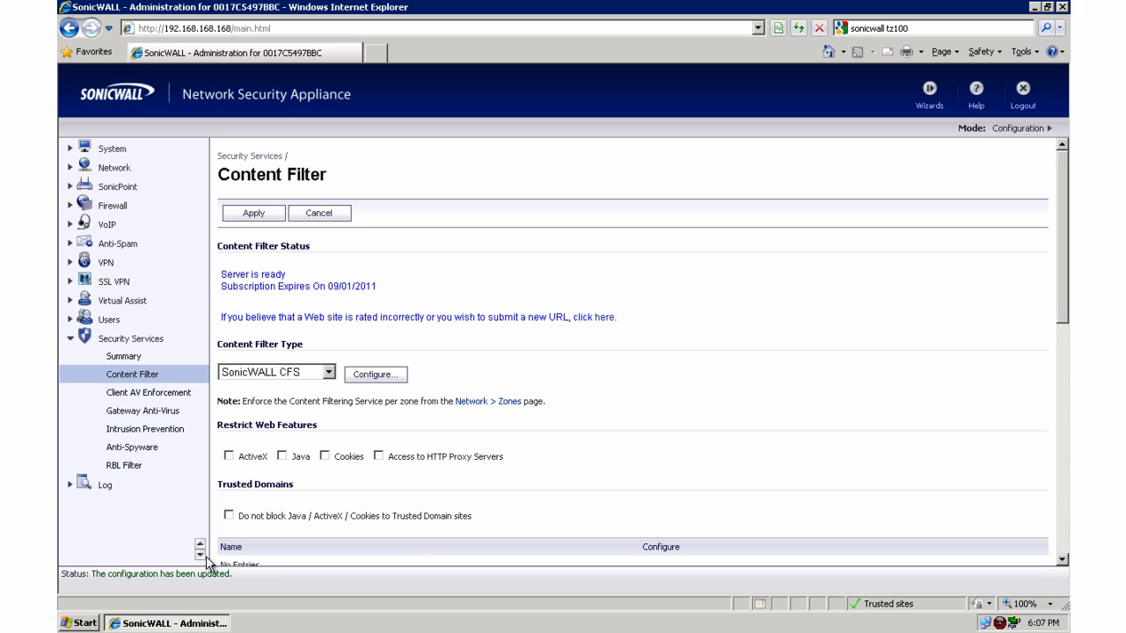
pyautogui.click(201, 552)
pyautogui.click(112, 171)
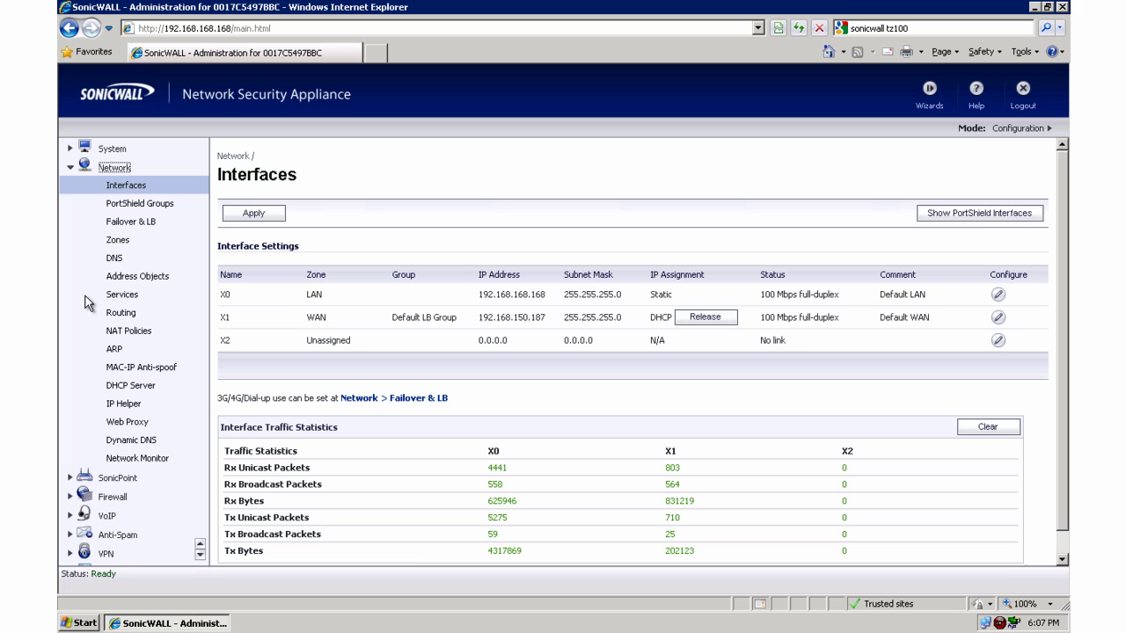
pyautogui.click(127, 387)
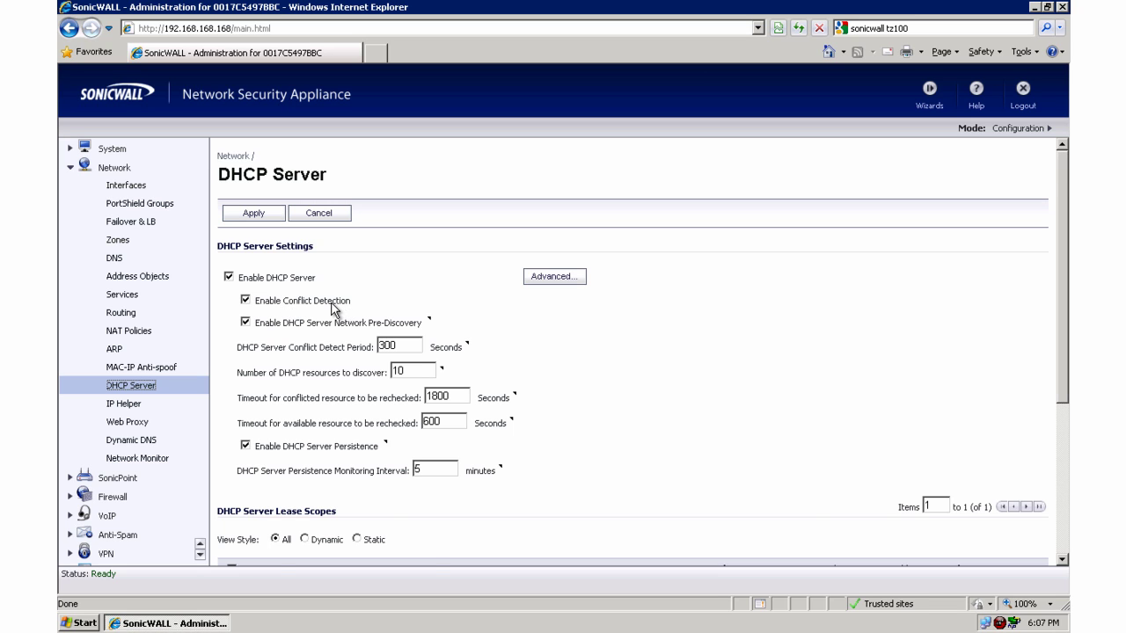
pyautogui.scroll(-3, 327, 305)
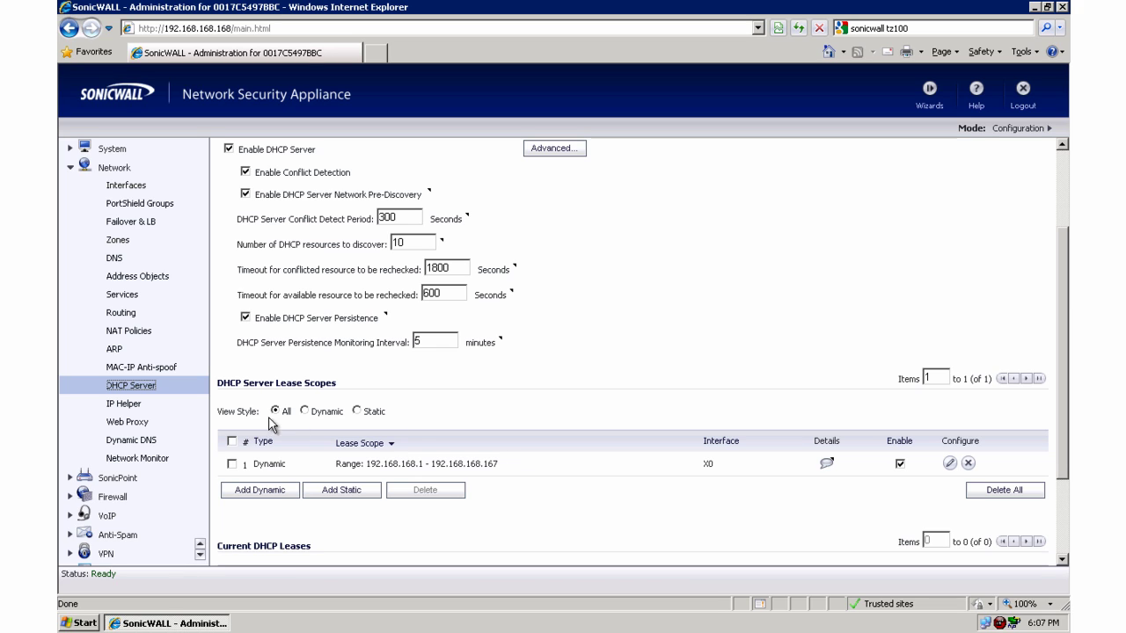
# - Check the inherited servers on the DNS page, then go back to Network > Interfaces
pyautogui.click(114, 260)
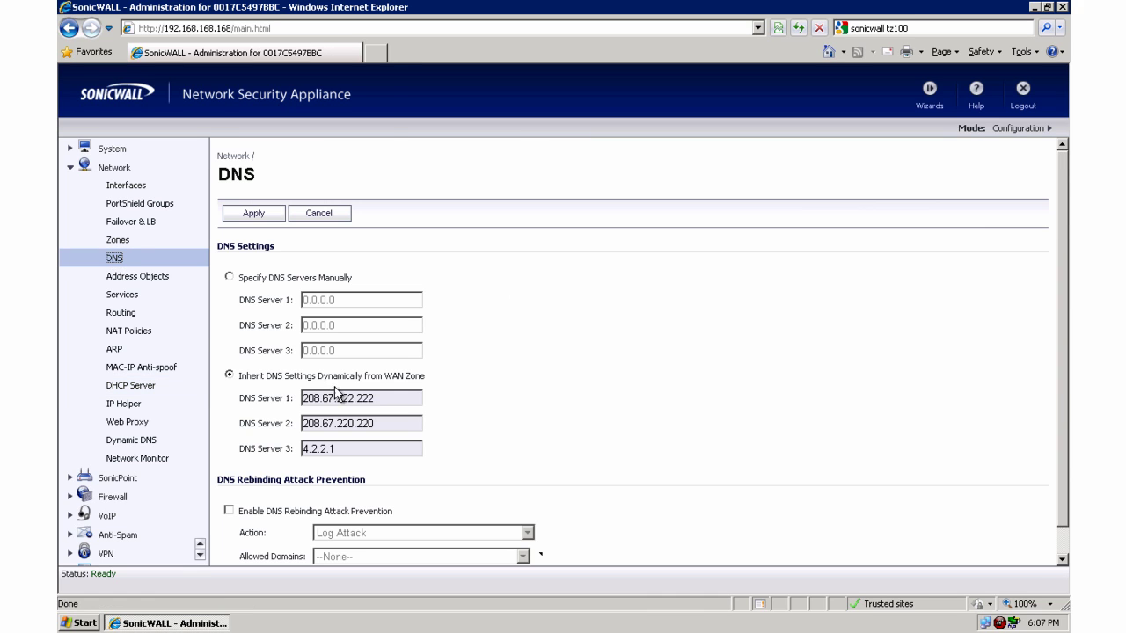
pyautogui.scroll(-1, 487, 325)
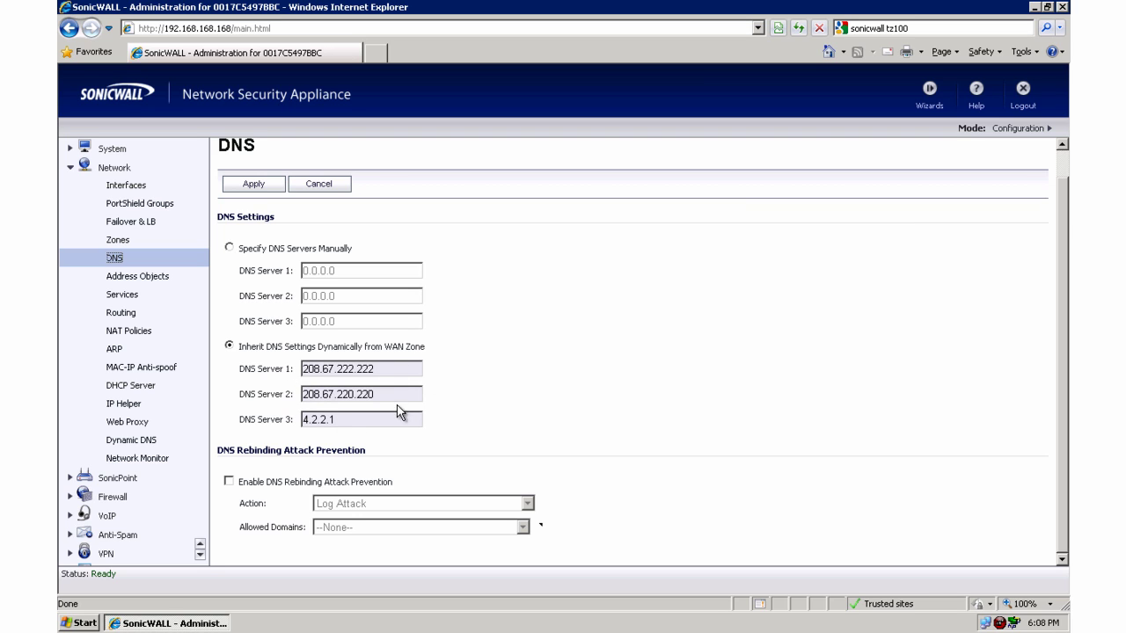
pyautogui.click(130, 186)
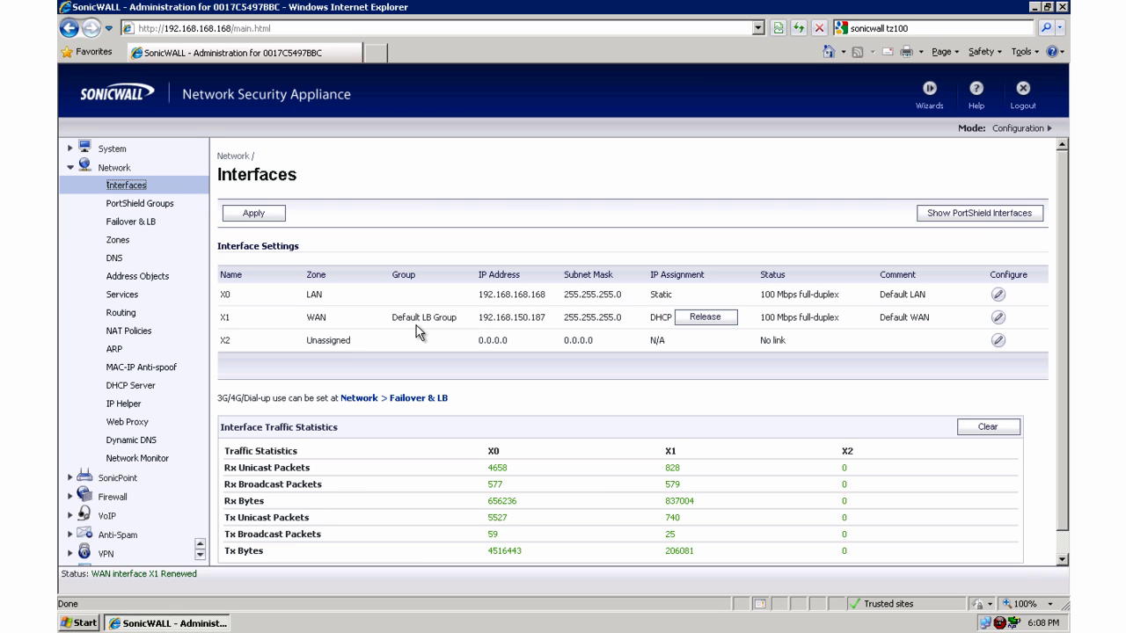
# - Edit WAN interface X1 and switch its IP assignment to Static
pyautogui.click(997, 318)
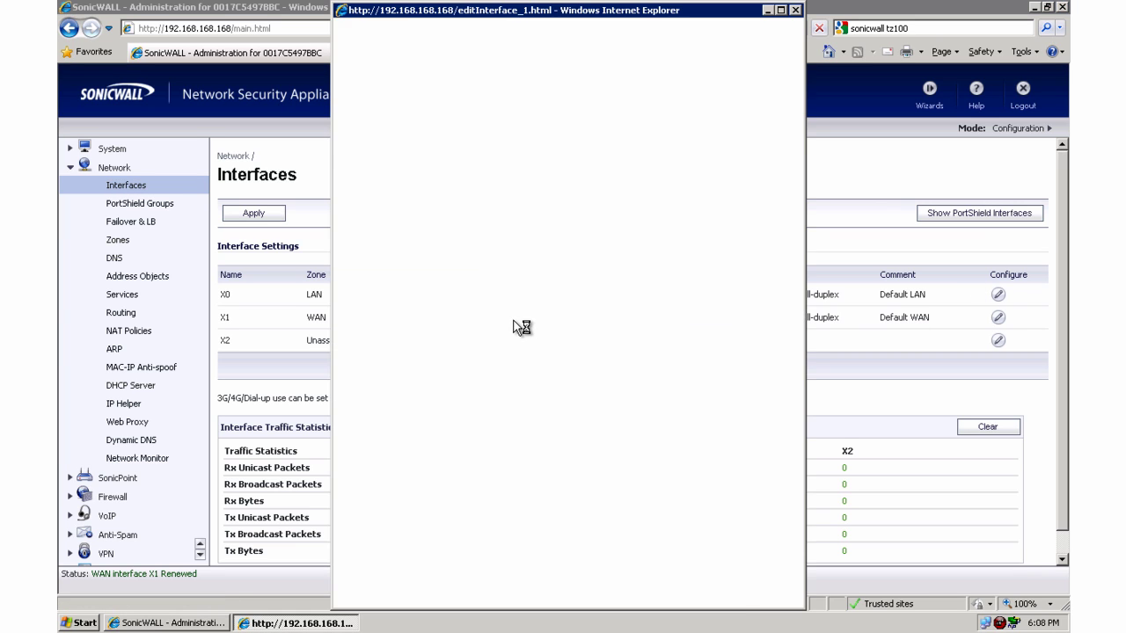
pyautogui.click(532, 188)
pyautogui.click(529, 204)
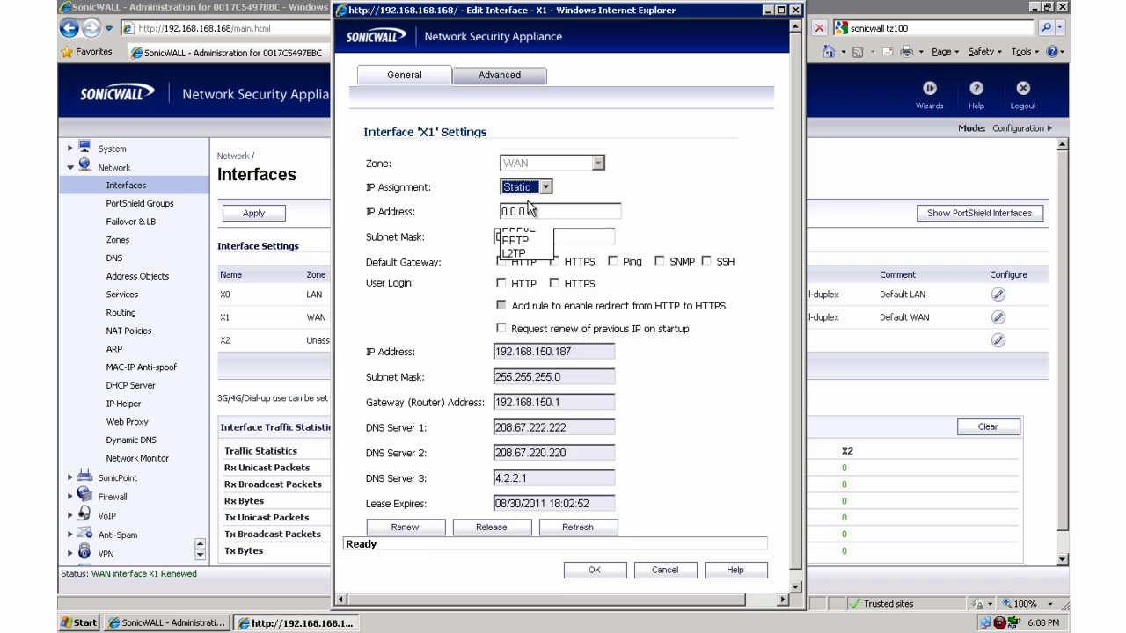
# - Enter IP 127.0.0.1, gateway 127.0.0.254, and DNS 127.1.1.2 and 127.1.1.3
pyautogui.click(380, 211)
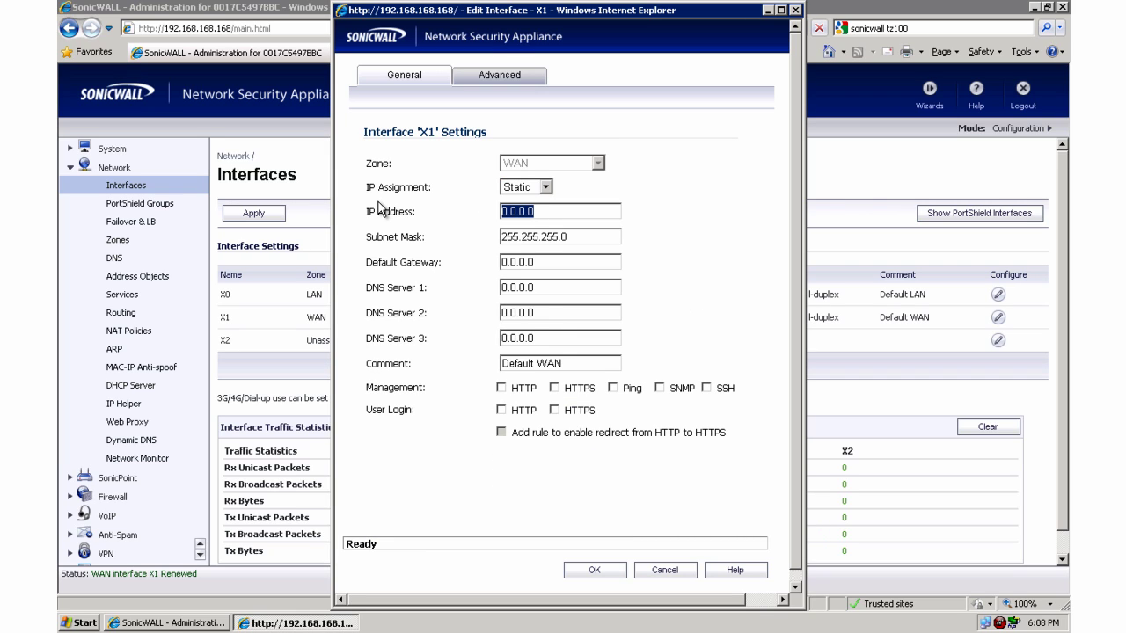
pyautogui.write('127.0.0.1')
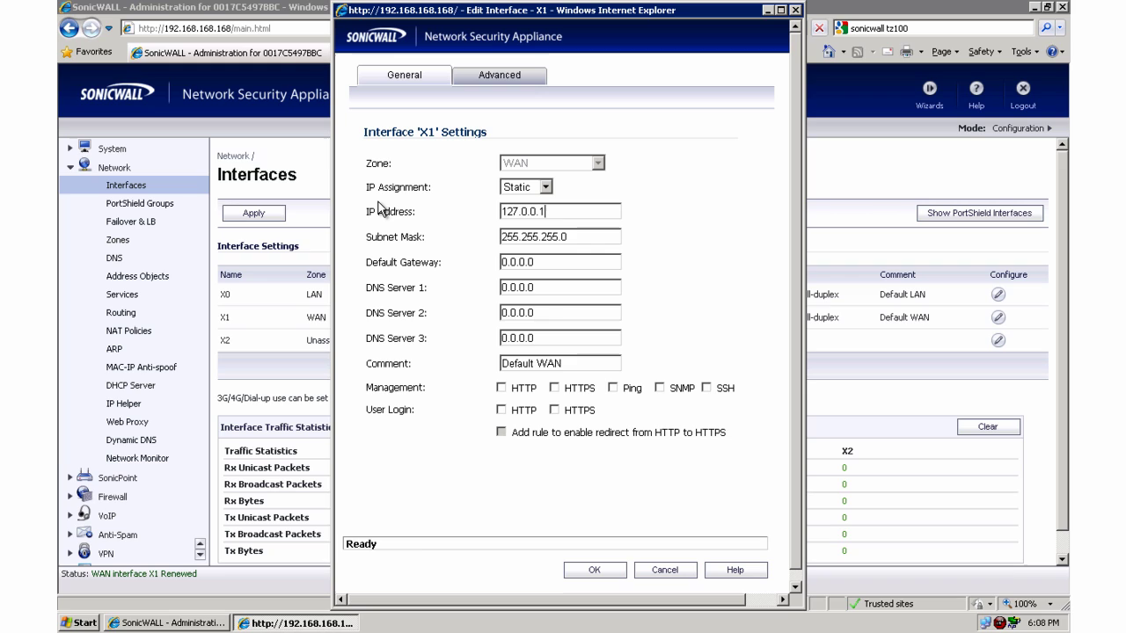
pyautogui.press('Tab')
pyautogui.press('Tab')
pyautogui.write('27.0.0.254')
pyautogui.press('Tab')
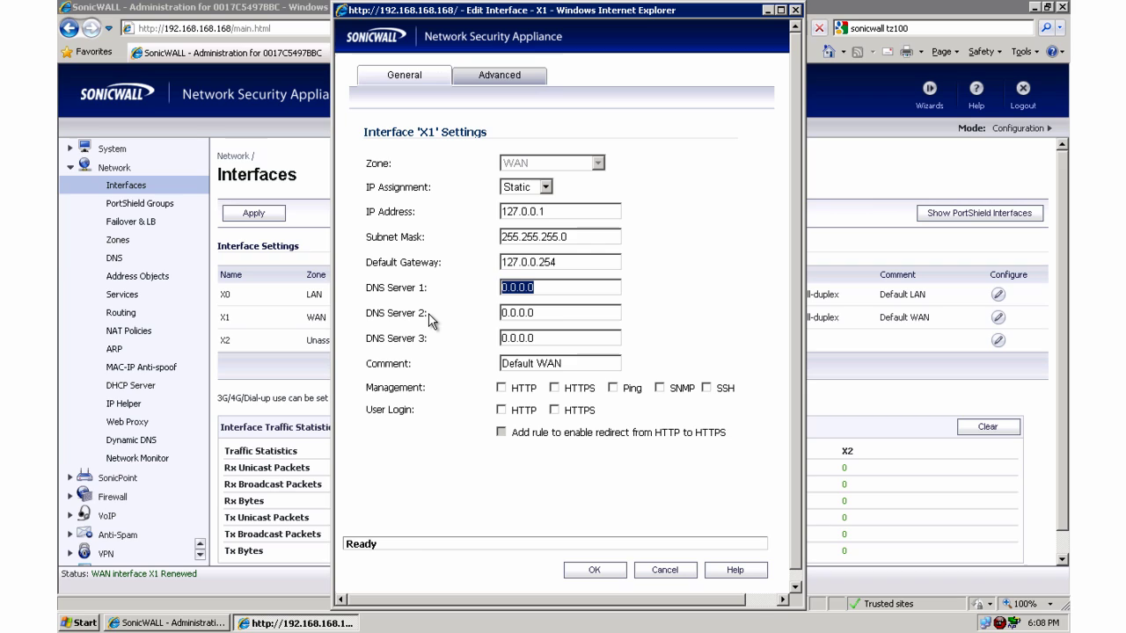
pyautogui.write('12')
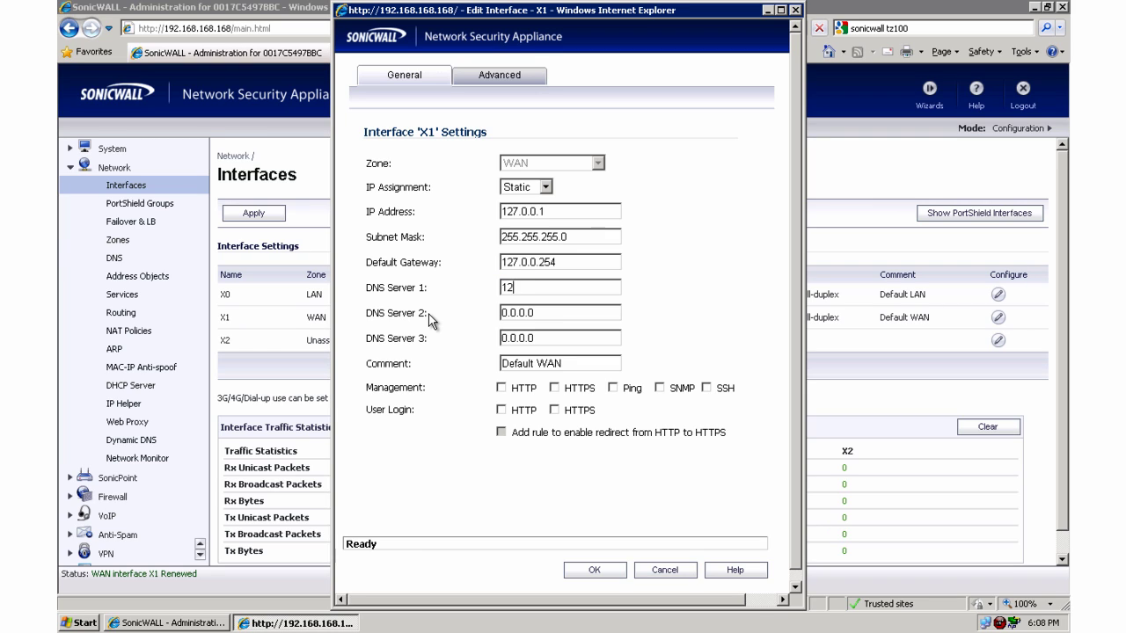
pyautogui.write('7.1.1.2')
pyautogui.press('Tab')
pyautogui.write('127.1.1.3')
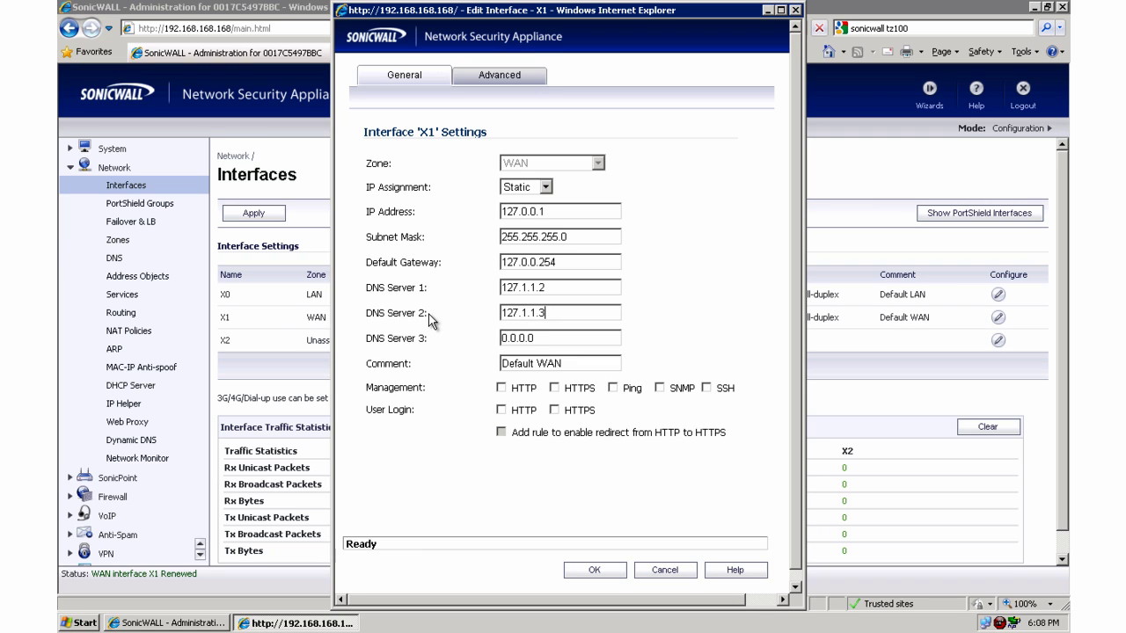
pyautogui.press('Tab')
# - Discard the X1 interface edits and set Network > DNS to Specify DNS Servers Manually
pyautogui.click(665, 570)
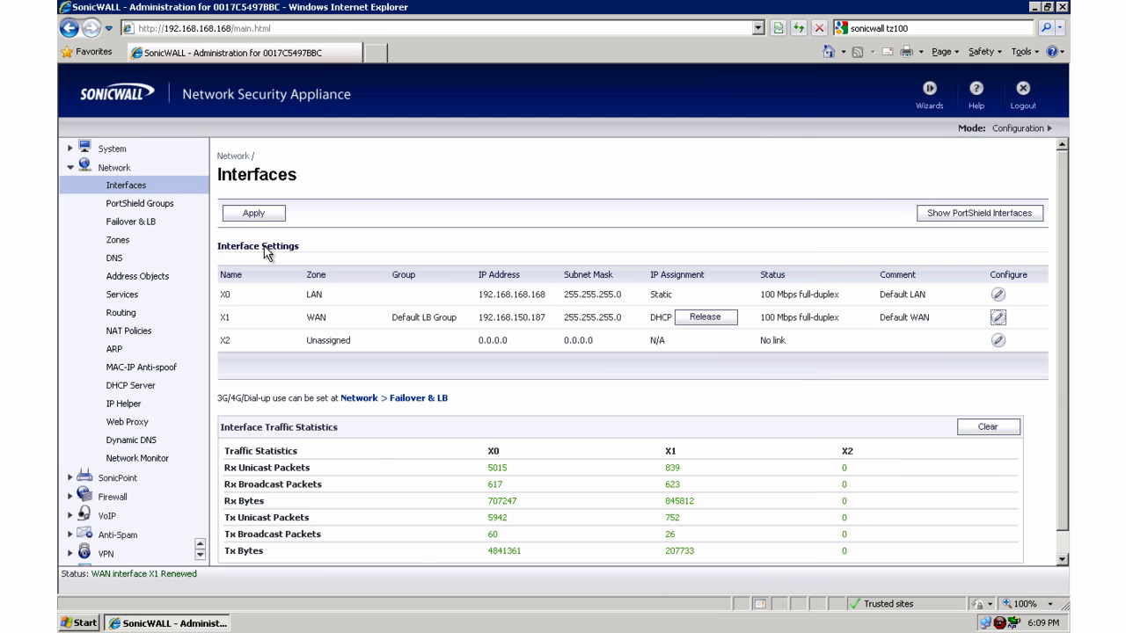
pyautogui.click(114, 259)
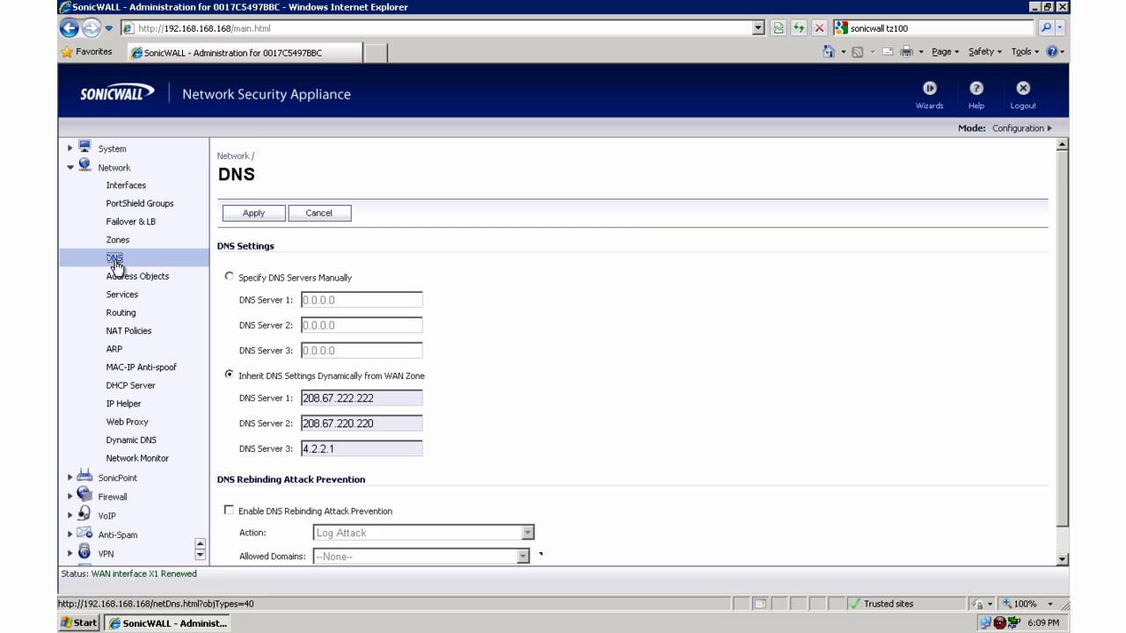
pyautogui.scroll(-1, 220, 246)
pyautogui.click(228, 248)
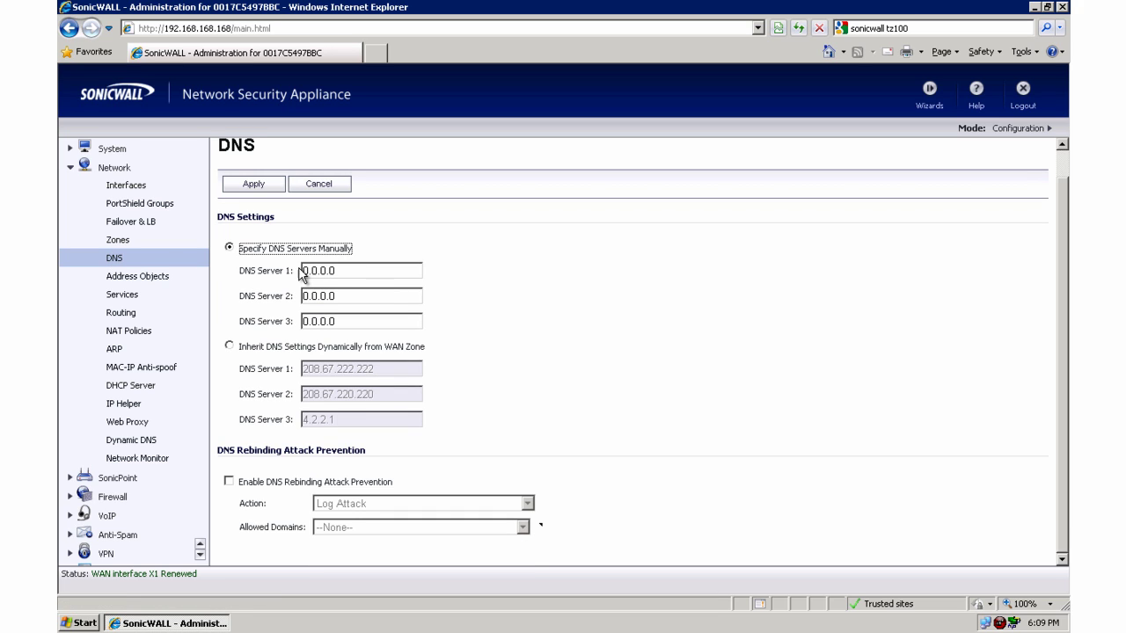
# - Enter DNS servers 208.76.222.222, 208.76.220.220 and 8.8.8.8
pyautogui.moveTo(339, 271); pyautogui.dragTo(283, 270)
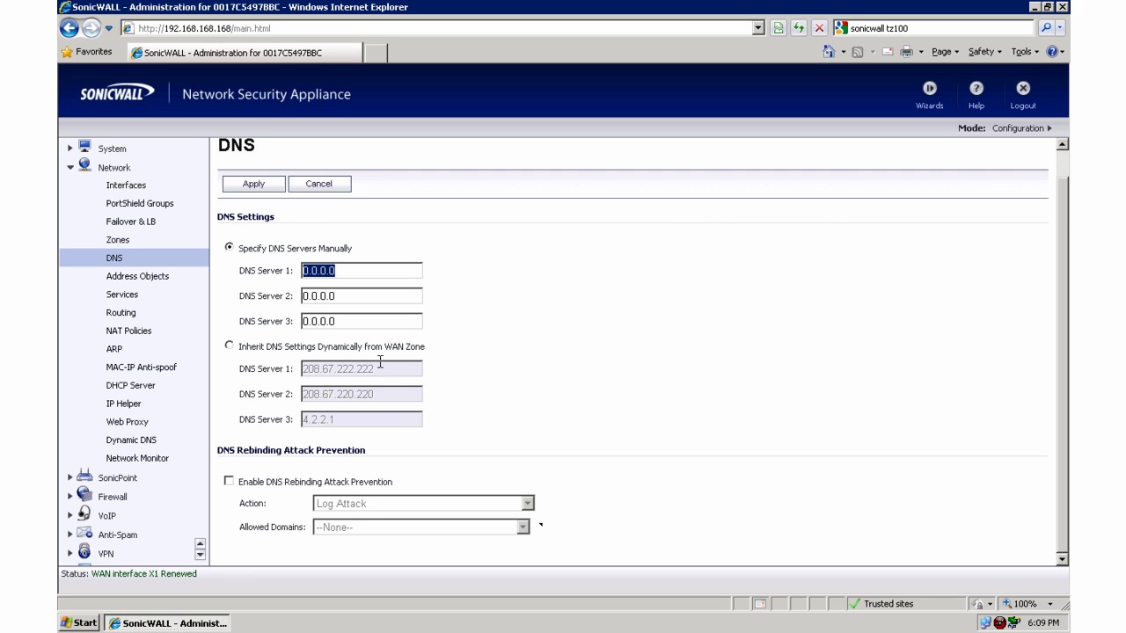
pyautogui.write('208.76.222.222')
pyautogui.press('Tab')
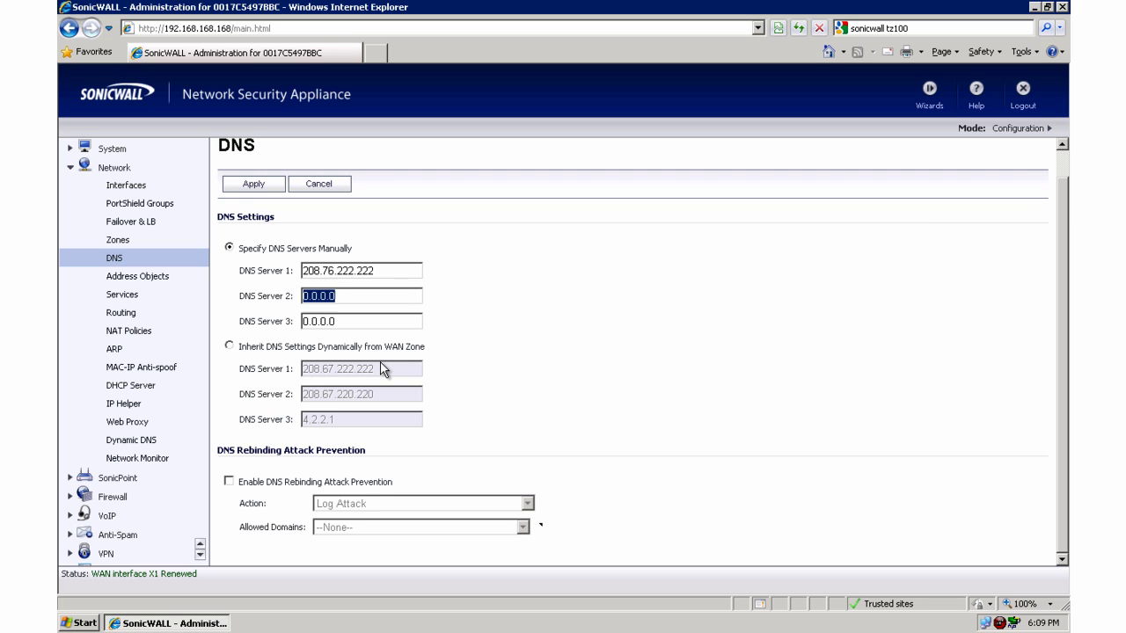
pyautogui.write('208.76.220.220')
pyautogui.press('Tab')
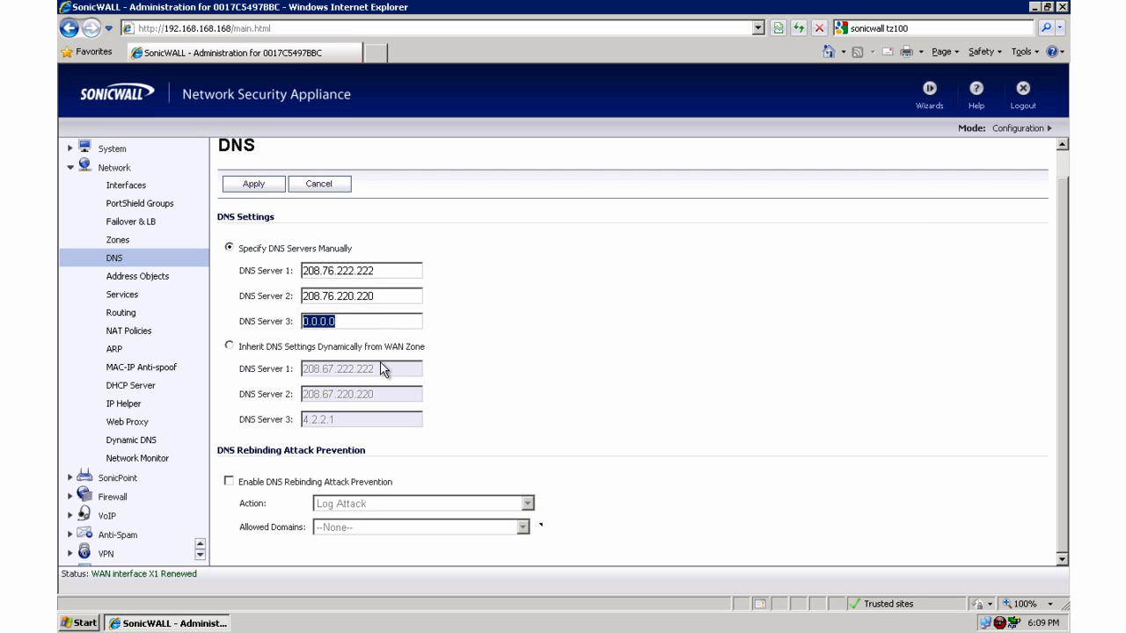
pyautogui.write('8.8.8.8')
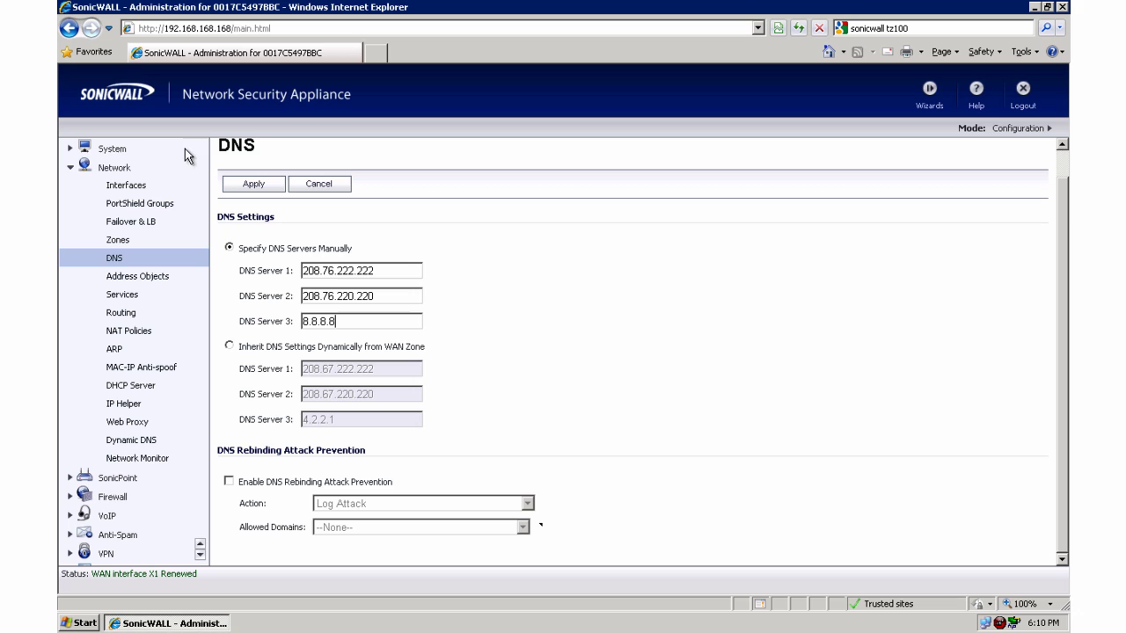
# - Apply the manual DNS server settings and bring up the System Status page
pyautogui.click(230, 347)
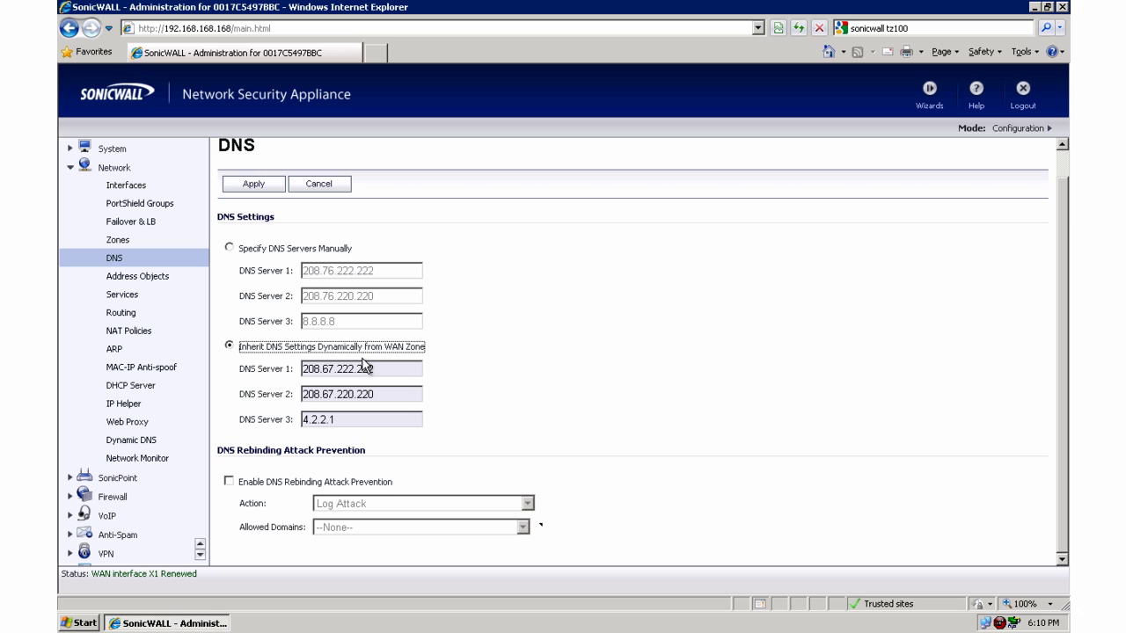
pyautogui.click(229, 248)
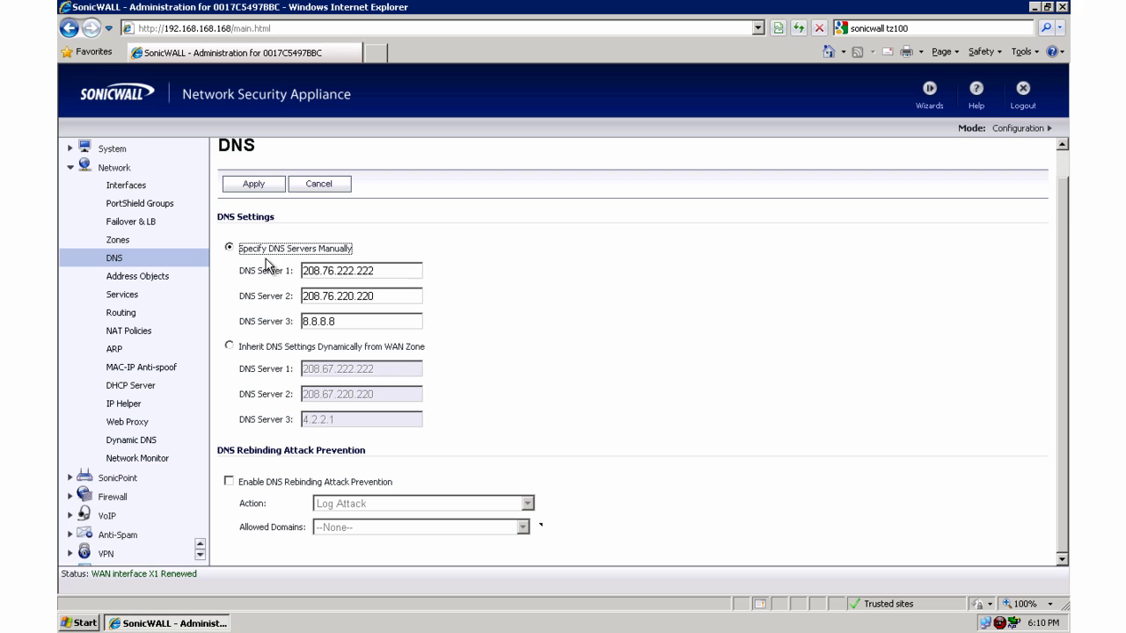
pyautogui.click(252, 183)
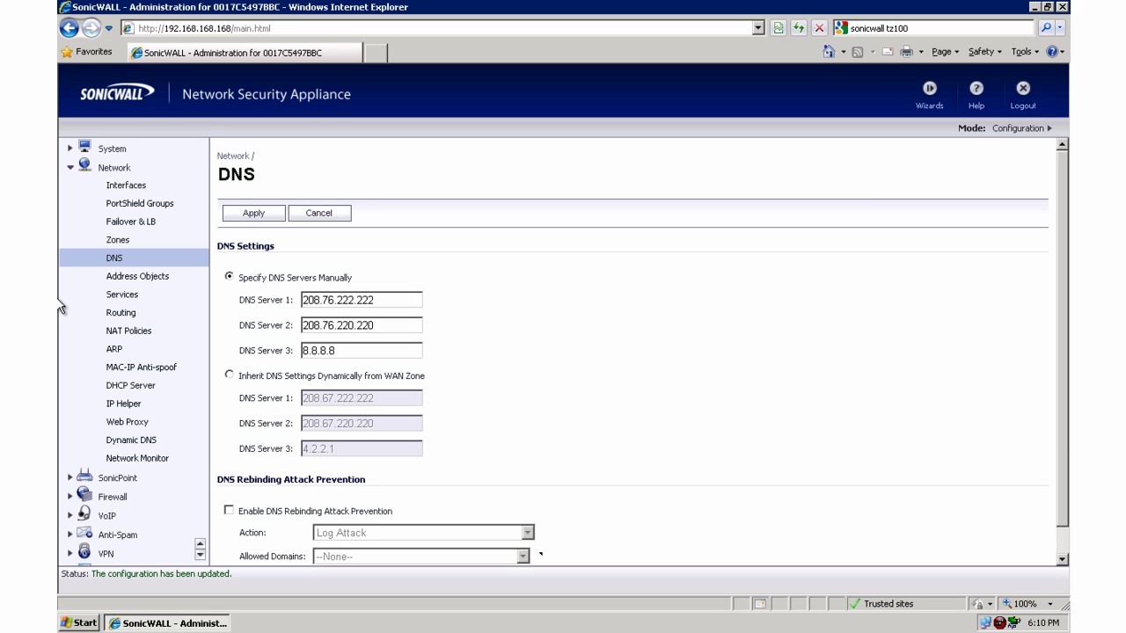
pyautogui.click(112, 149)
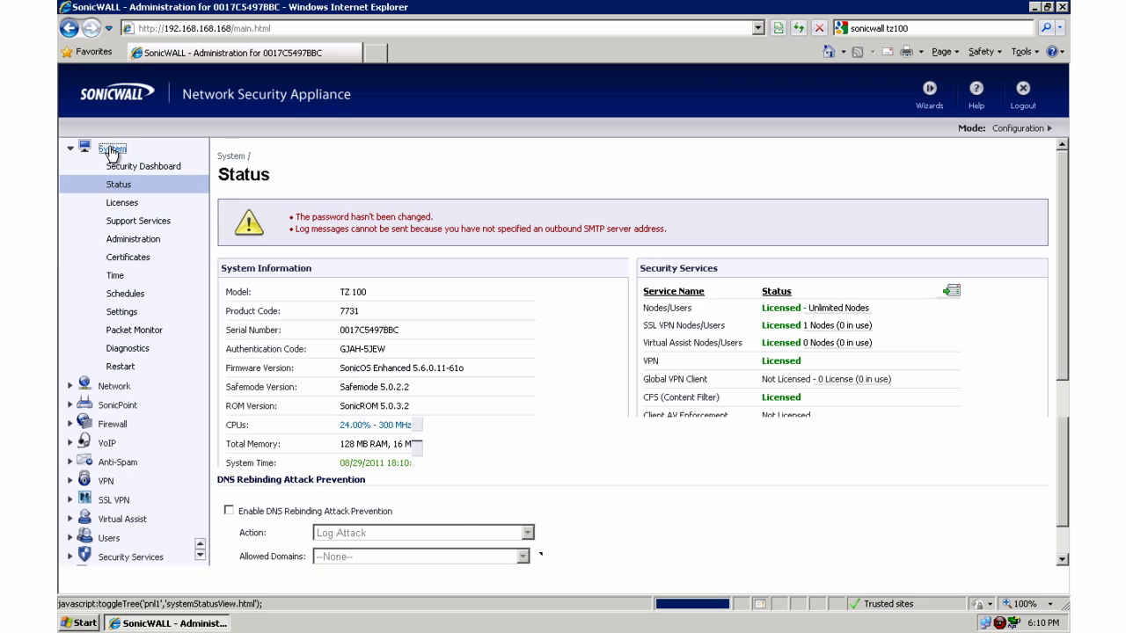
pyautogui.click(131, 241)
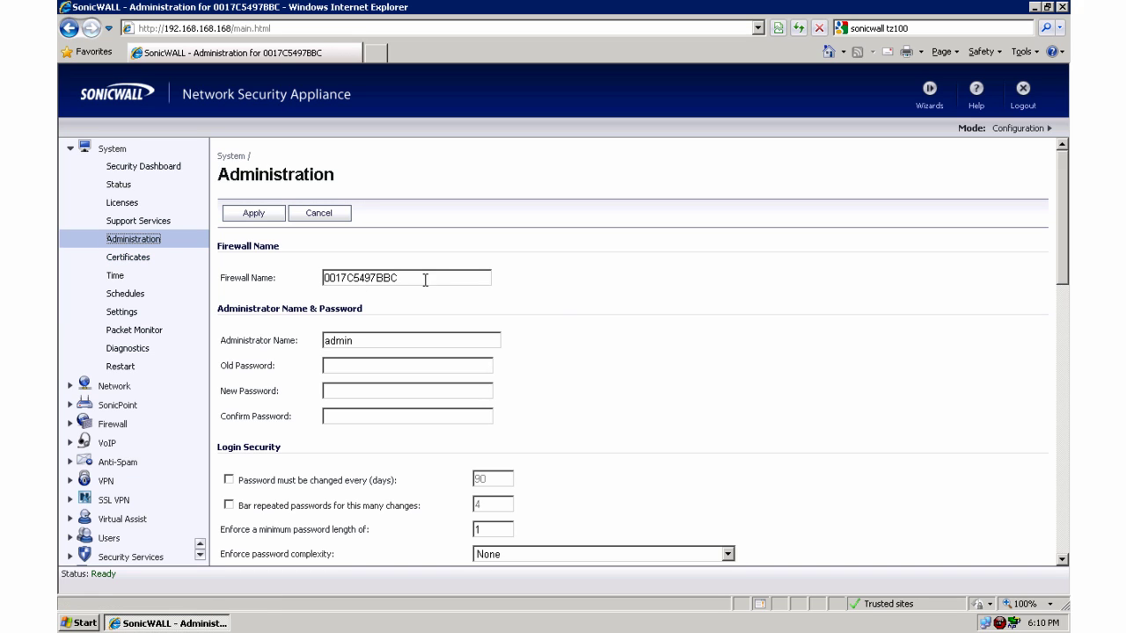
pyautogui.moveTo(424, 279); pyautogui.dragTo(251, 280)
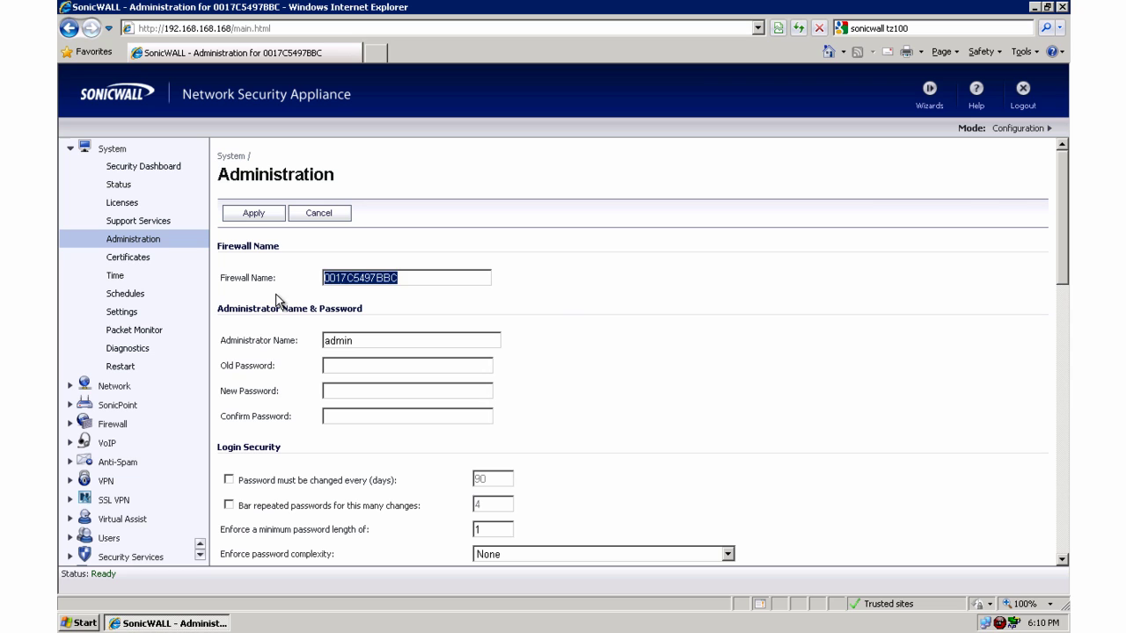
pyautogui.click(275, 300)
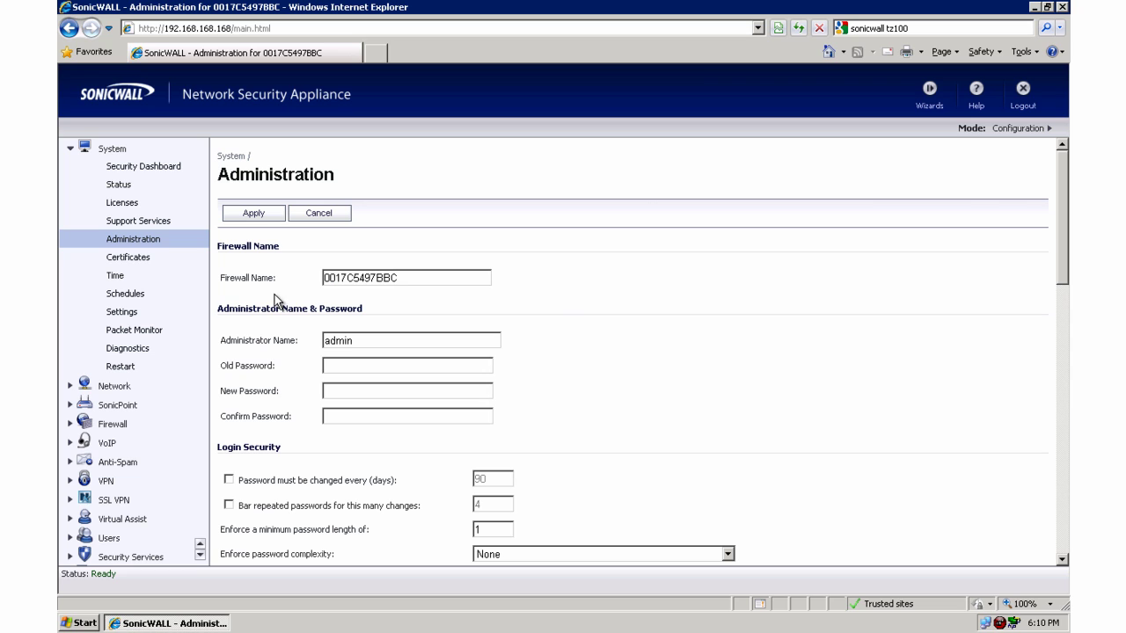
pyautogui.click(119, 184)
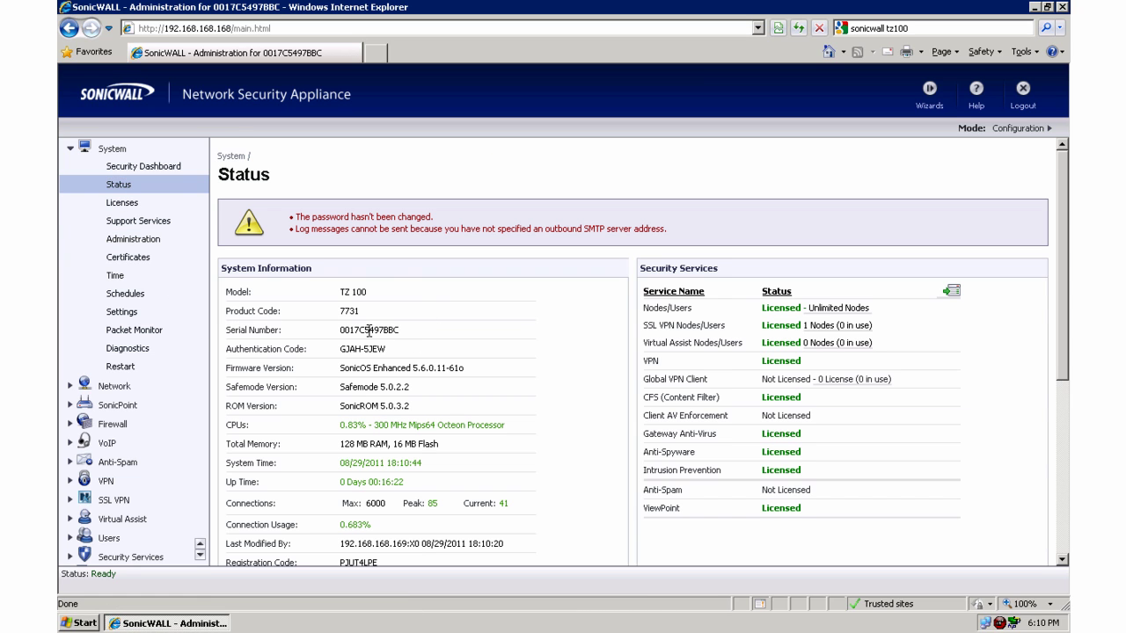
pyautogui.moveTo(406, 331); pyautogui.dragTo(338, 331)
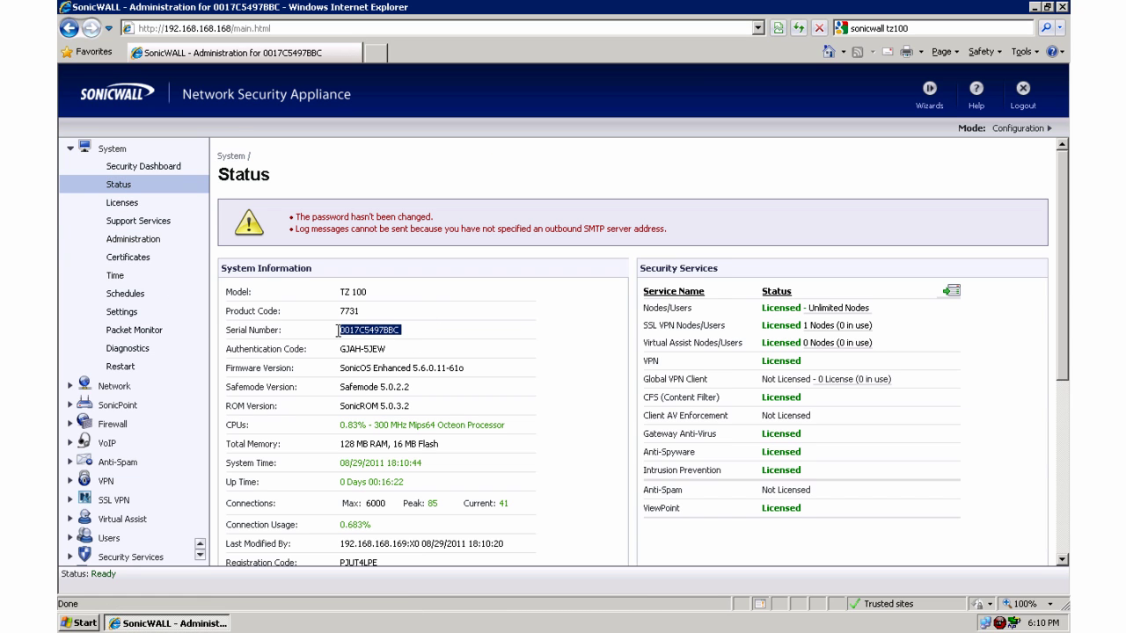
pyautogui.click(286, 365)
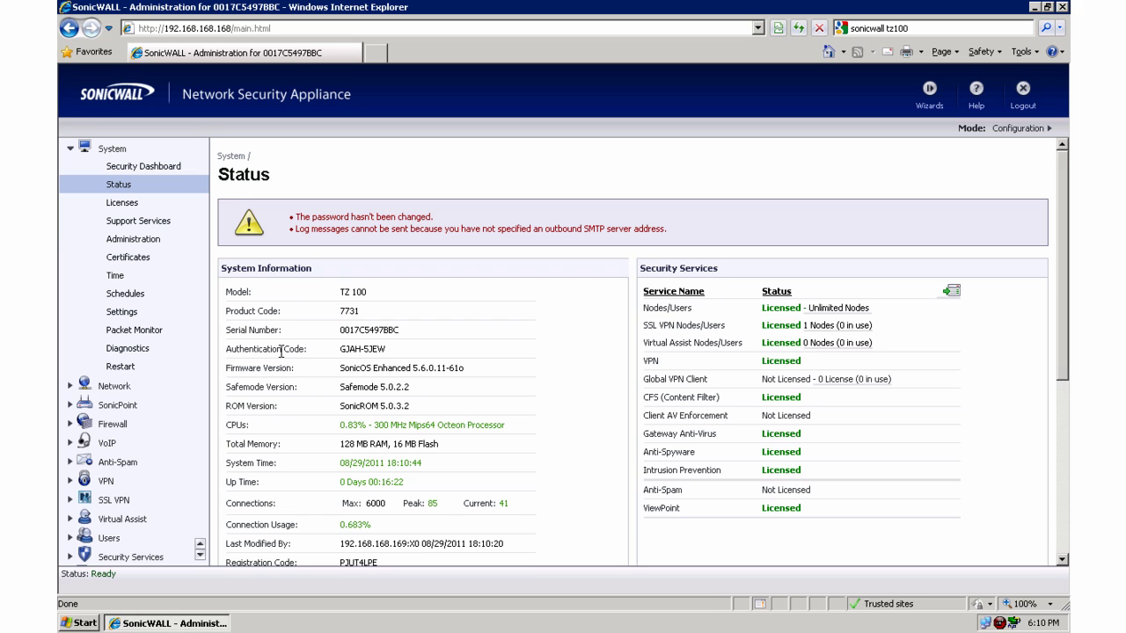
pyautogui.scroll(-1, 286, 352)
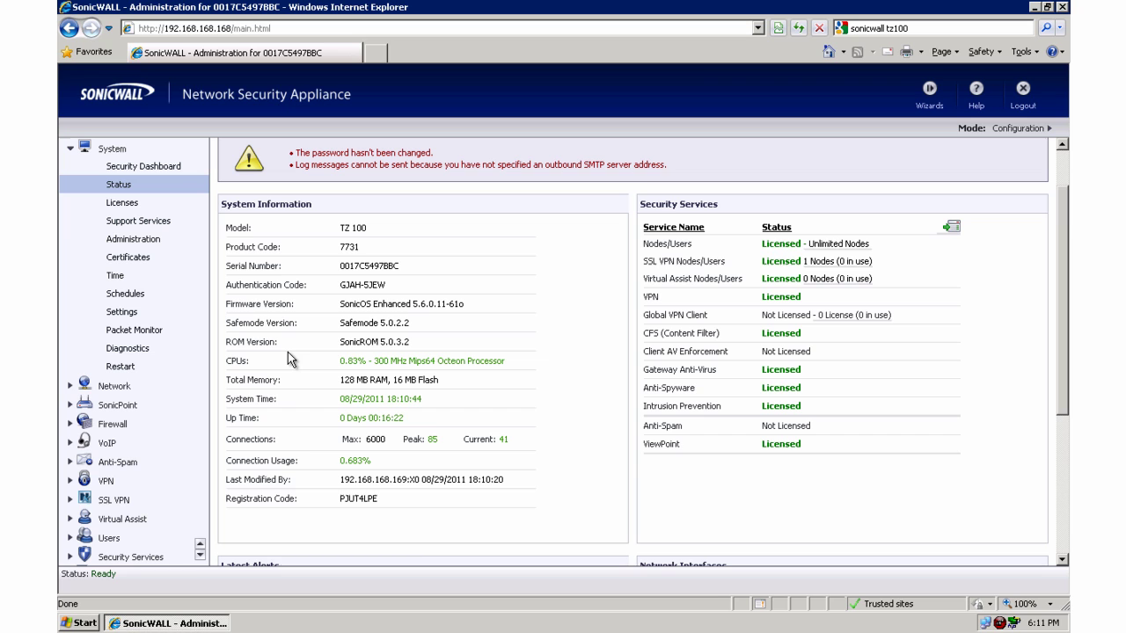
pyautogui.click(136, 239)
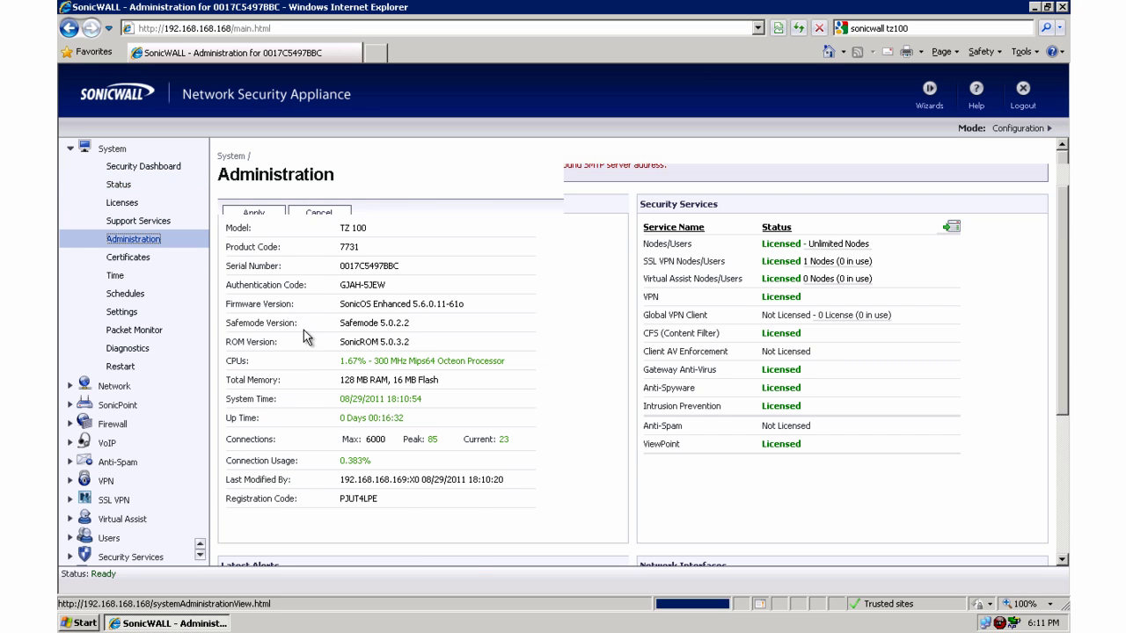
pyautogui.scroll(-5, 282, 345)
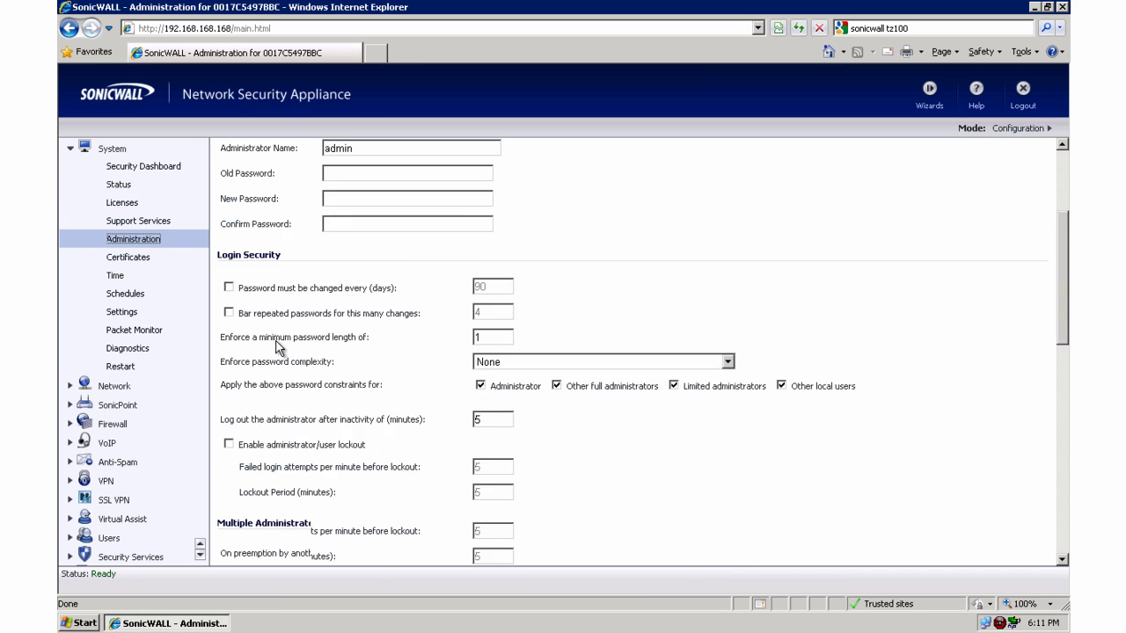
pyautogui.scroll(-1, 275, 340)
pyautogui.scroll(-5, 274, 343)
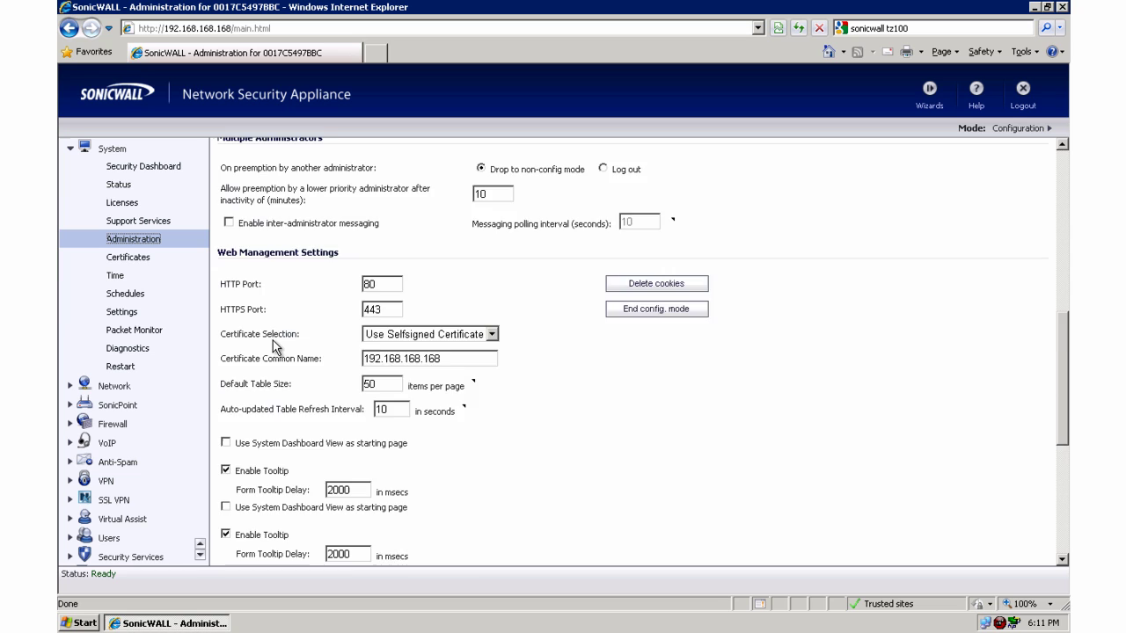
pyautogui.scroll(-3, 274, 346)
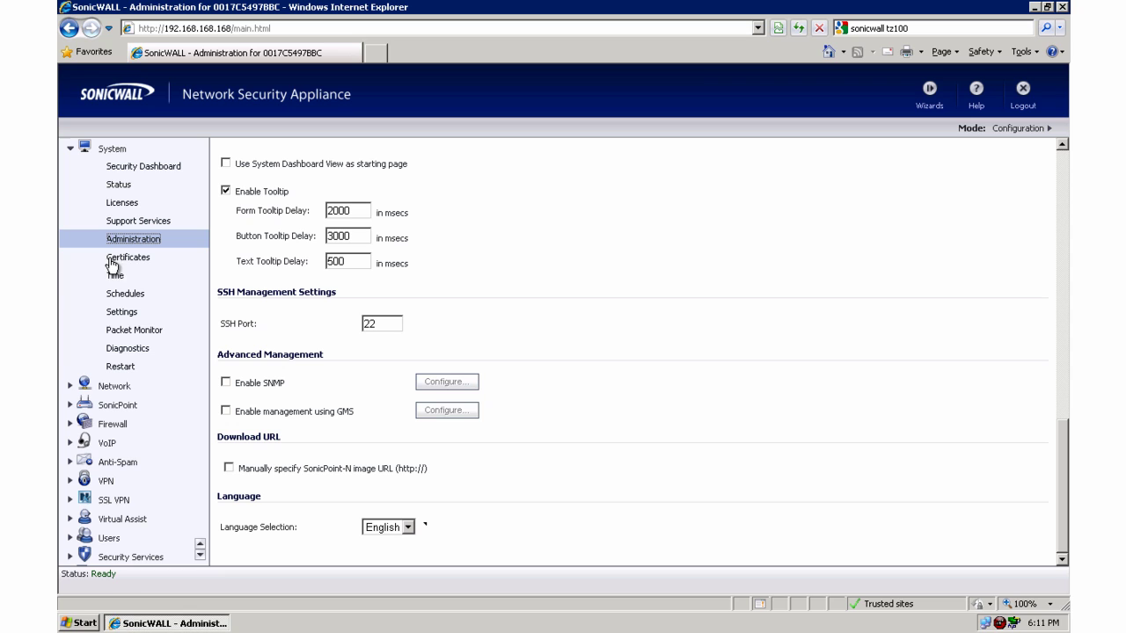
pyautogui.click(117, 185)
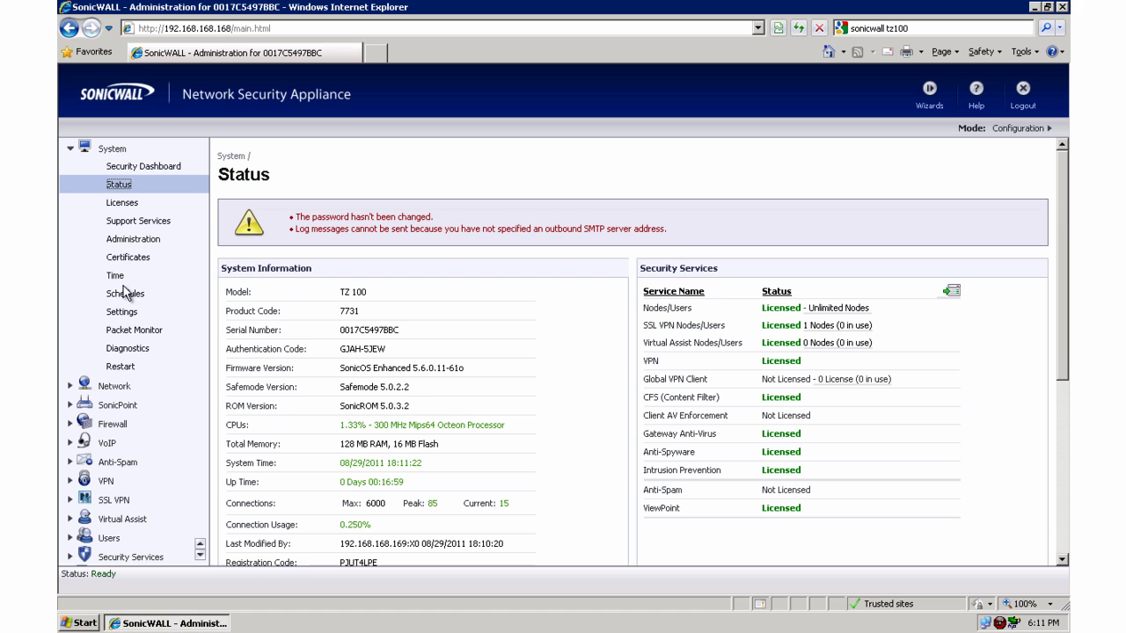
# - Open Network > Interfaces and edit LAN interface X0
pyautogui.click(114, 388)
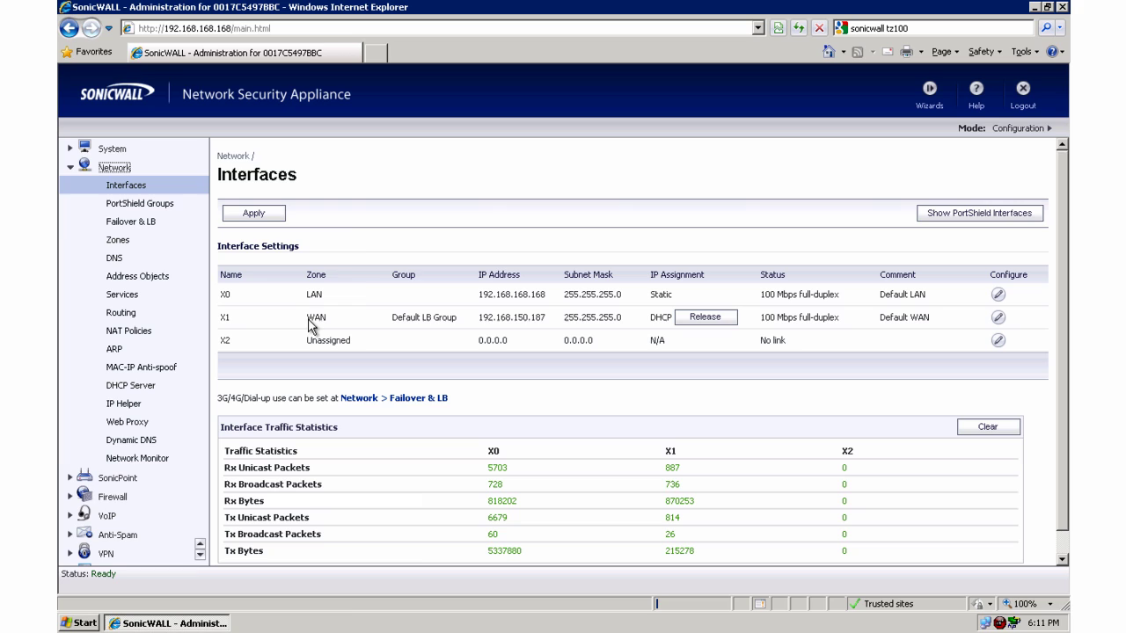
pyautogui.moveTo(313, 325)
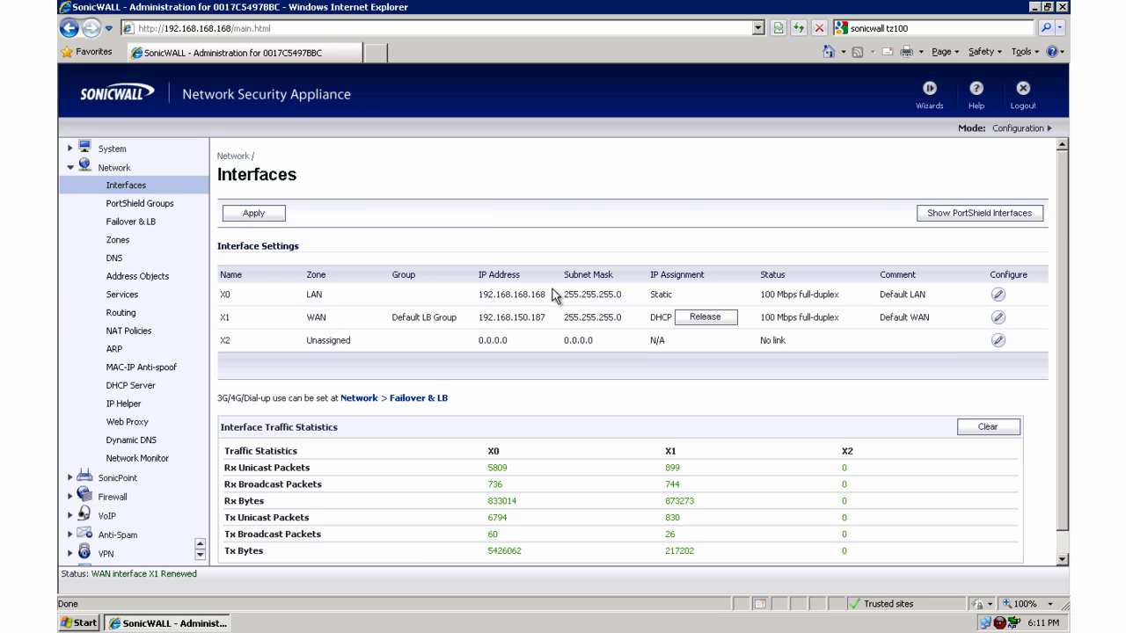
pyautogui.click(998, 296)
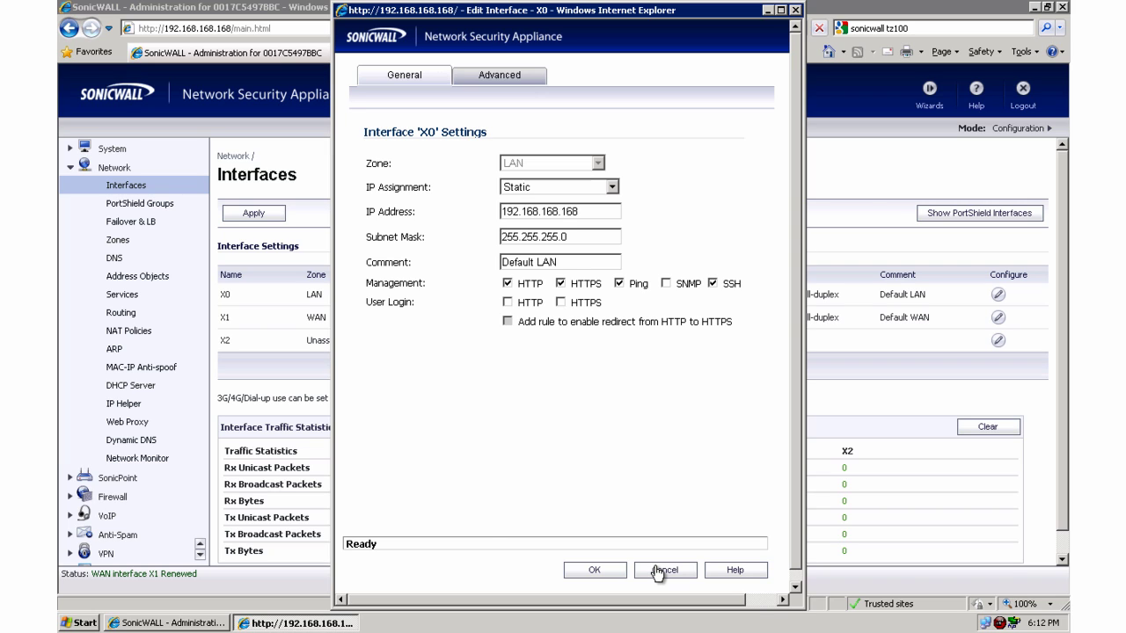
# - Leave X0 unchanged, then enable HTTPS management on X1 with the HTTP-to-HTTPS redirect off
pyautogui.click(657, 572)
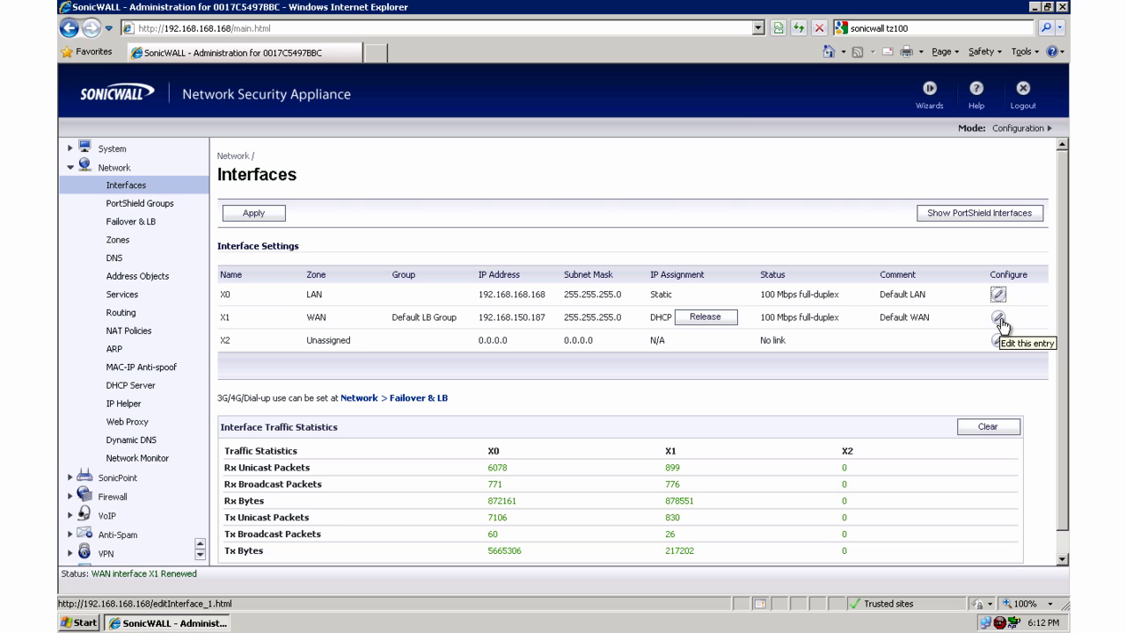
pyautogui.click(998, 318)
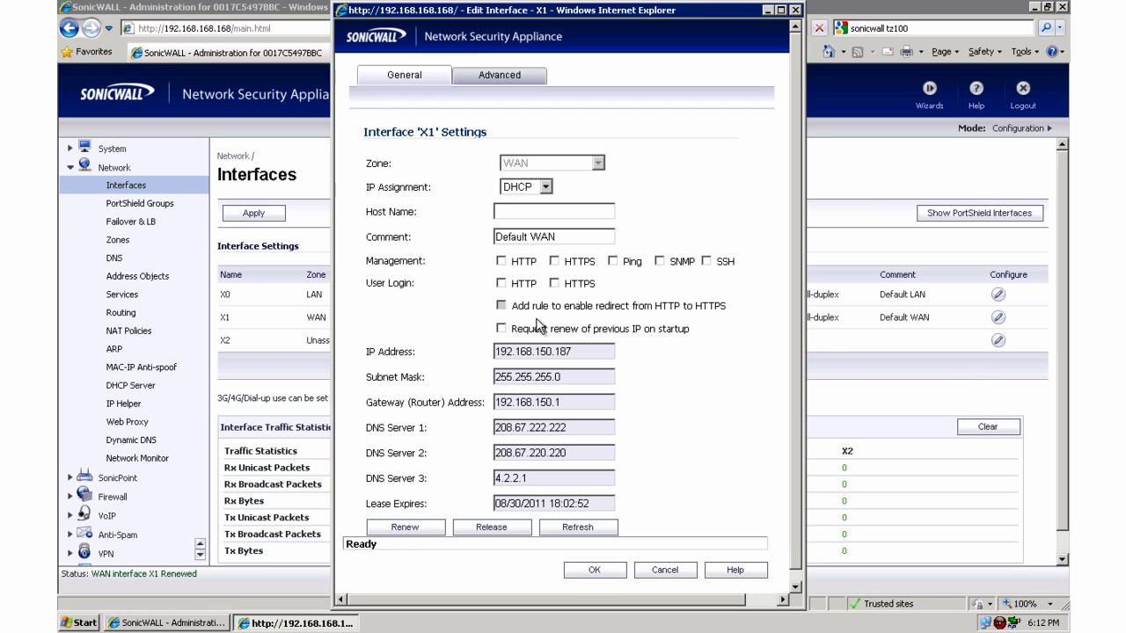
pyautogui.click(558, 262)
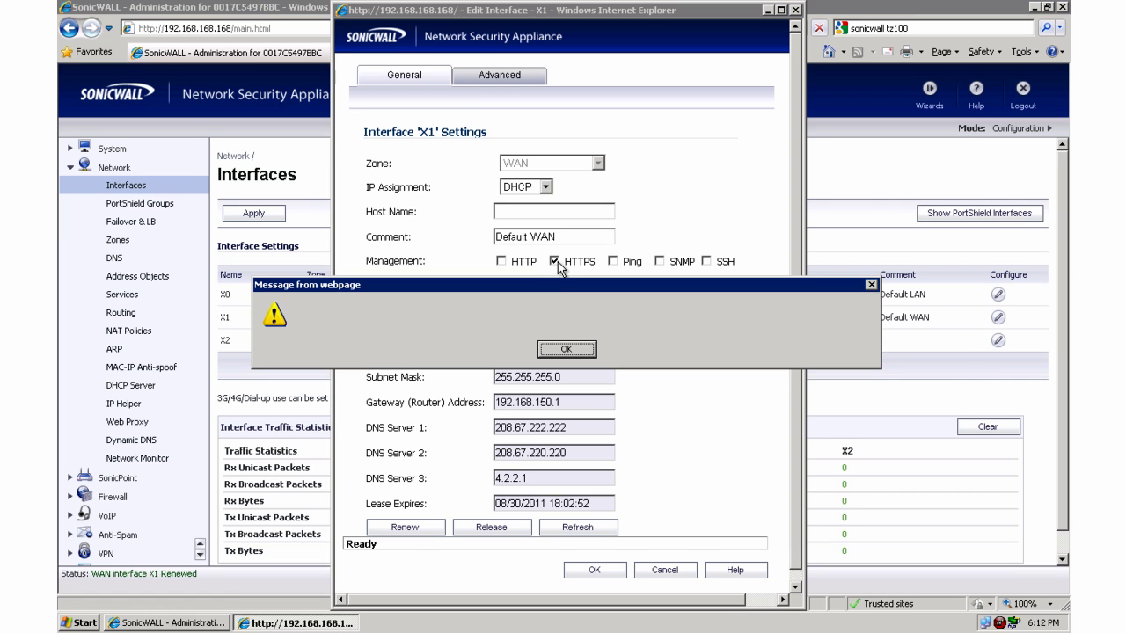
pyautogui.click(567, 350)
pyautogui.click(502, 305)
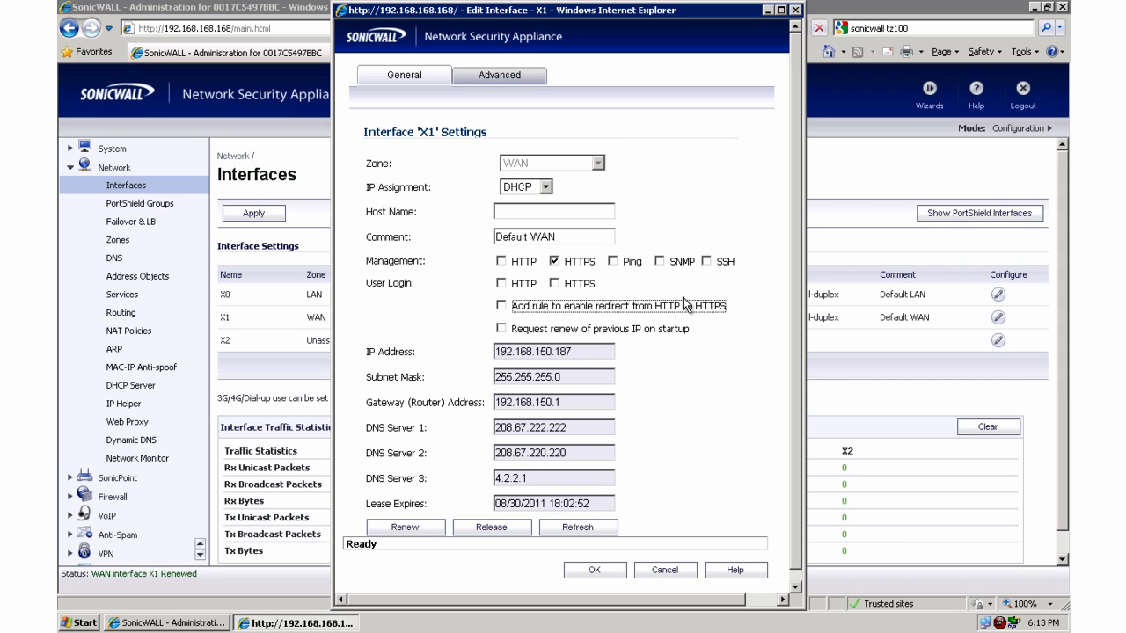
# - Allow Ping and SSH management on X1, accept the WAN warning, and save the interface
pyautogui.click(622, 284)
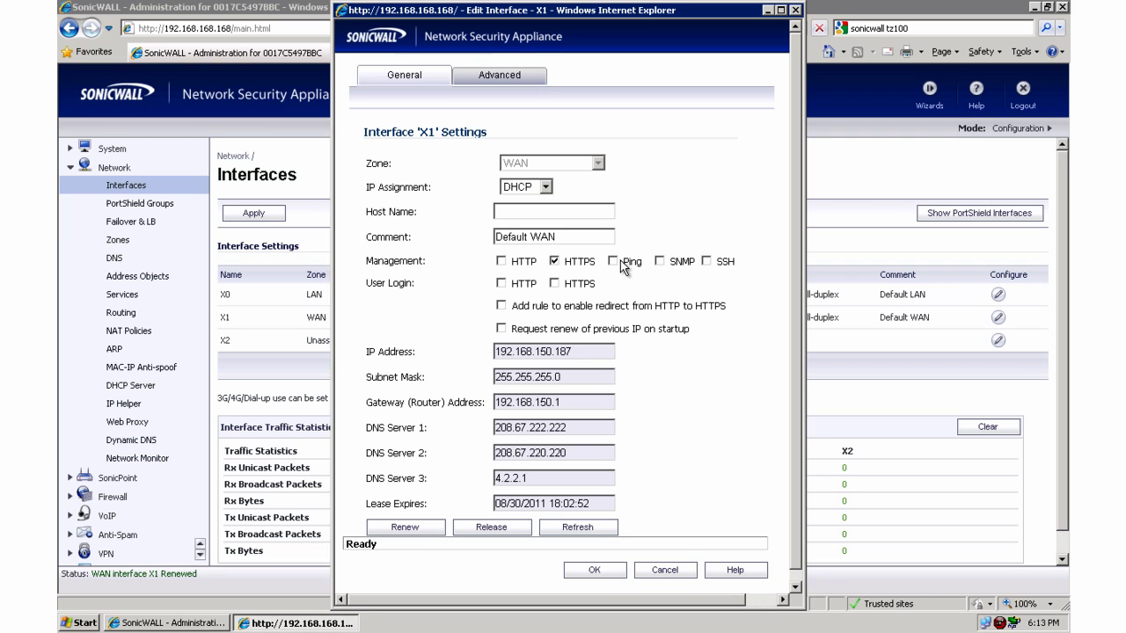
pyautogui.click(626, 262)
pyautogui.click(748, 331)
pyautogui.click(707, 261)
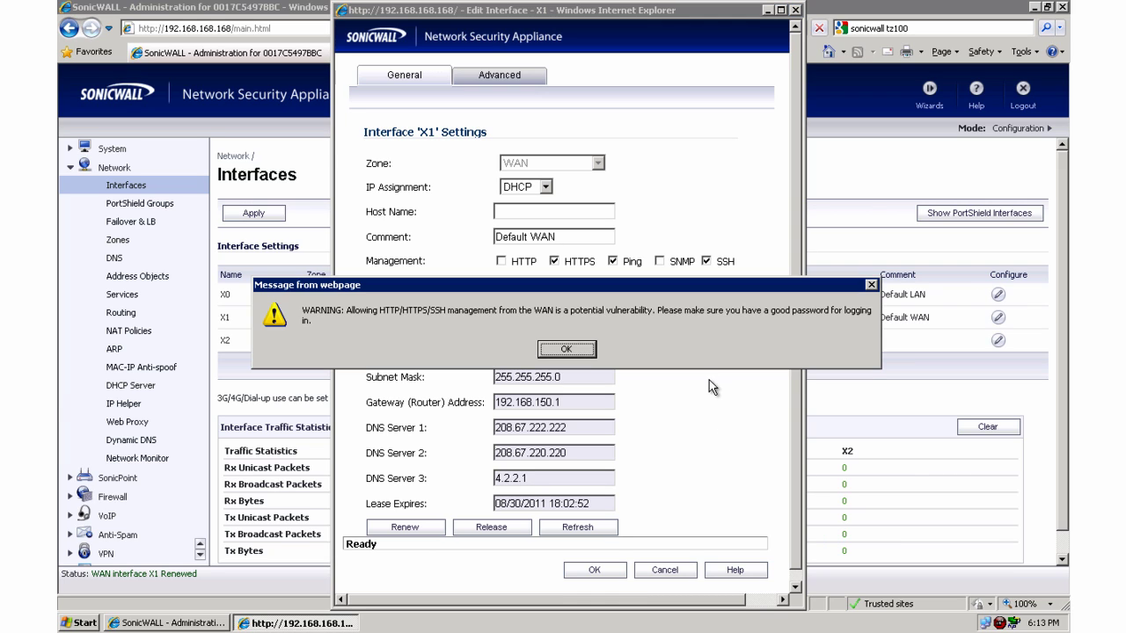
pyautogui.click(566, 350)
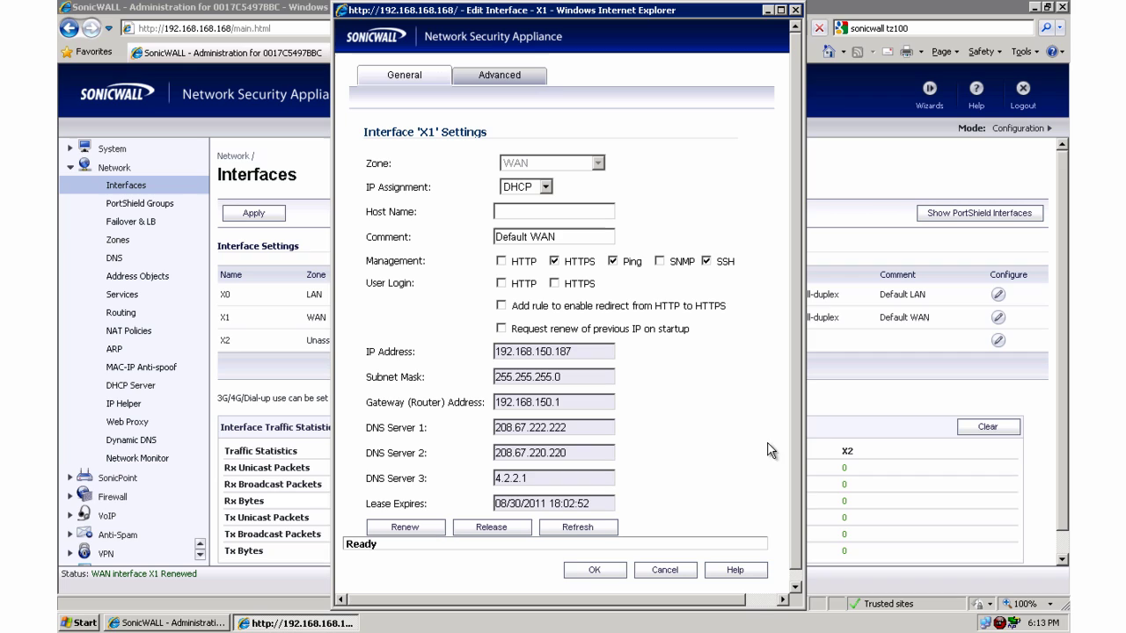
pyautogui.click(595, 571)
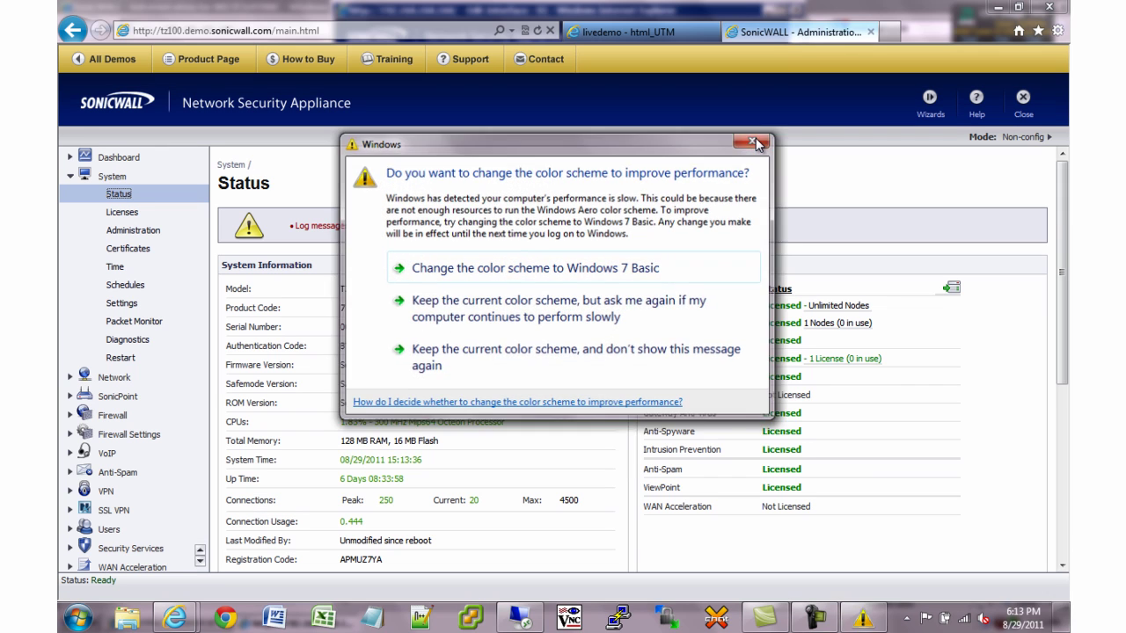
pyautogui.click(754, 143)
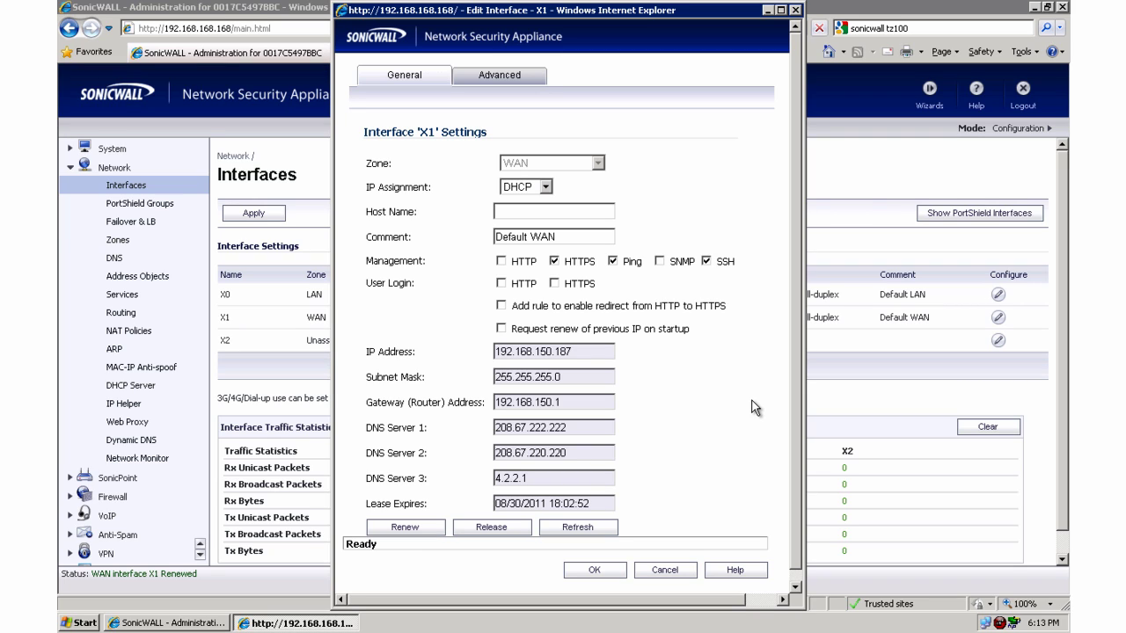
pyautogui.click(601, 570)
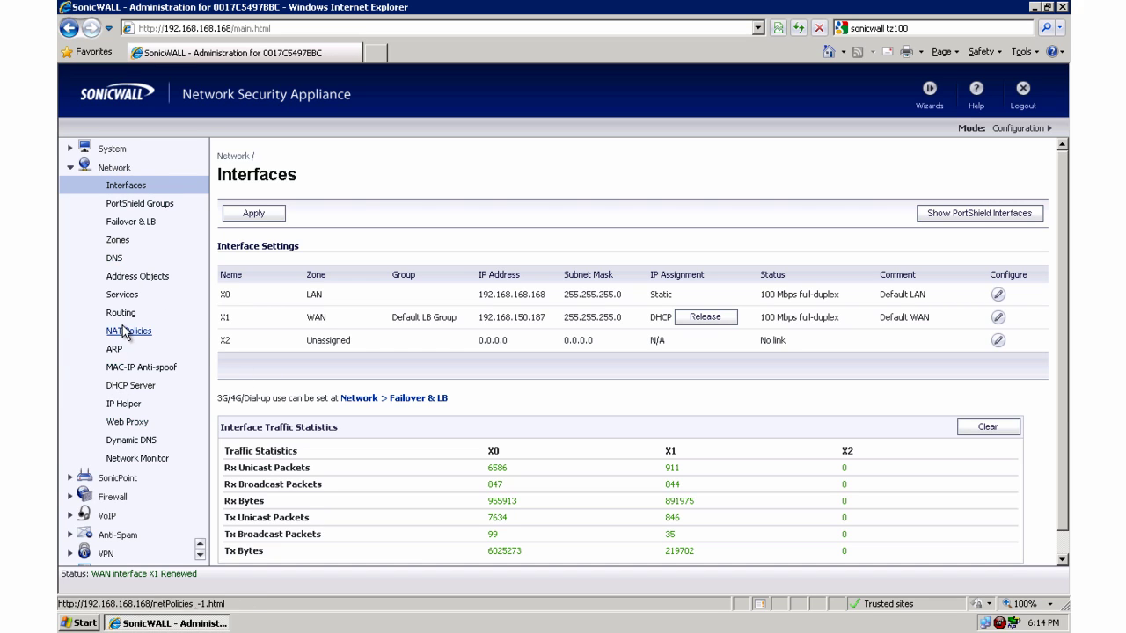
# - Go to the Firewall settings section
pyautogui.click(112, 497)
# - Enable strict TCP compliance with handshake and checksum enforcement in Firewall TCP Settings and apply
pyautogui.click(141, 264)
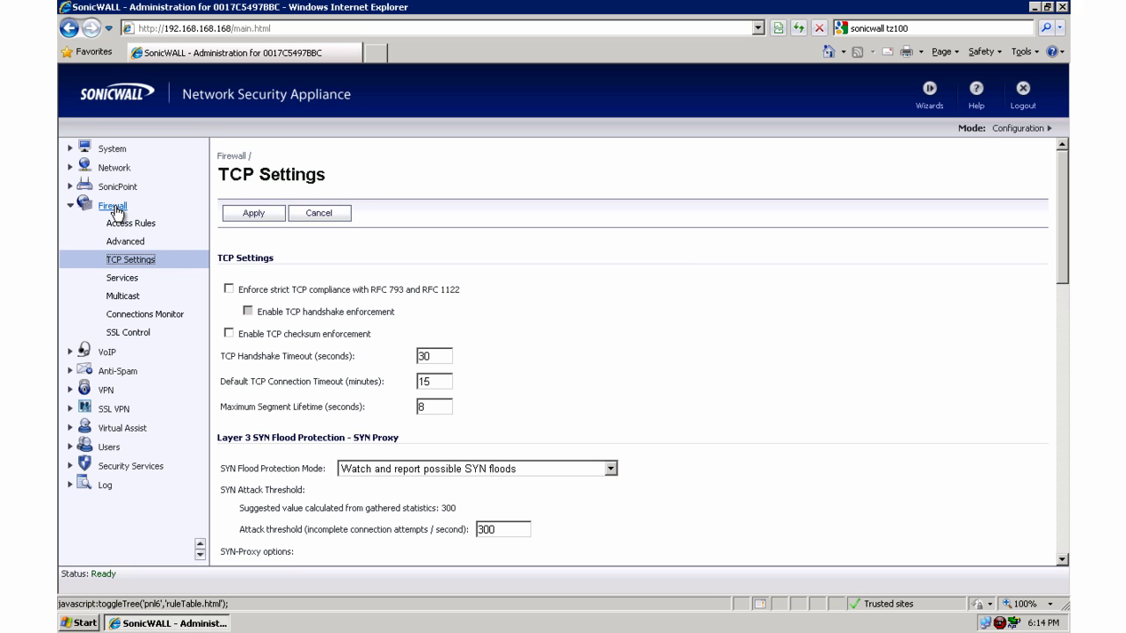
pyautogui.click(229, 289)
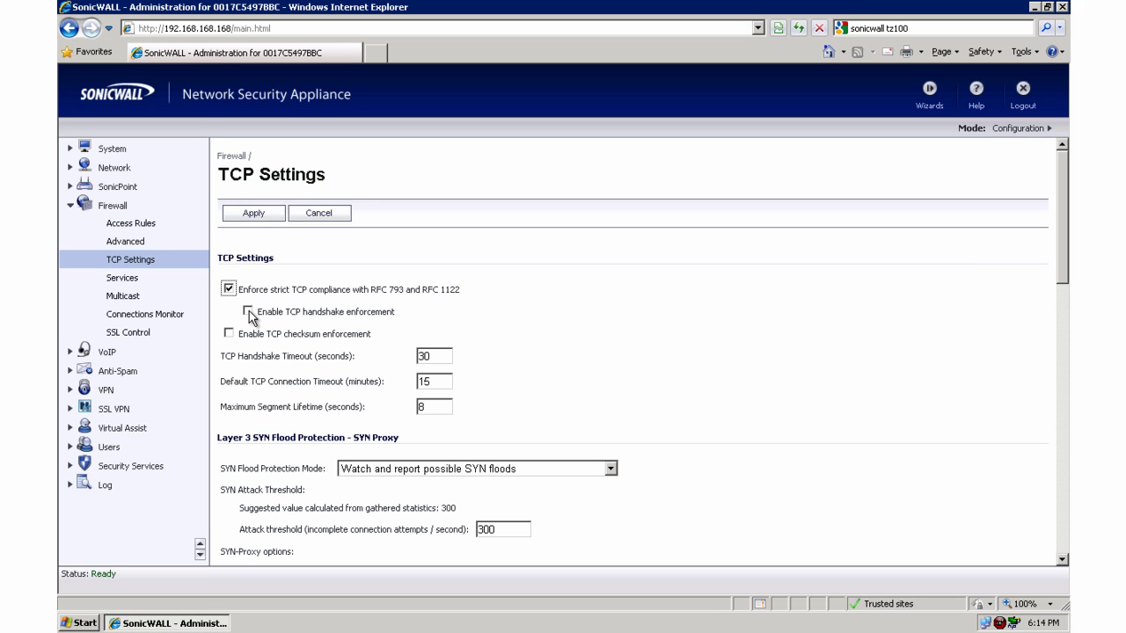
pyautogui.click(248, 310)
pyautogui.click(229, 334)
pyautogui.click(254, 213)
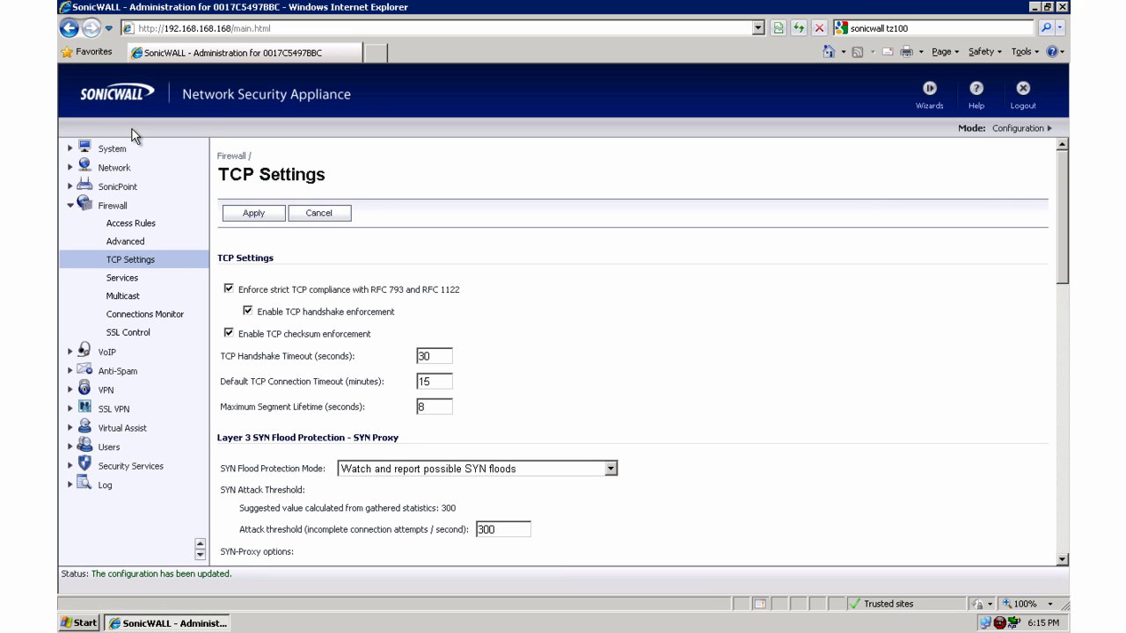
pyautogui.click(112, 149)
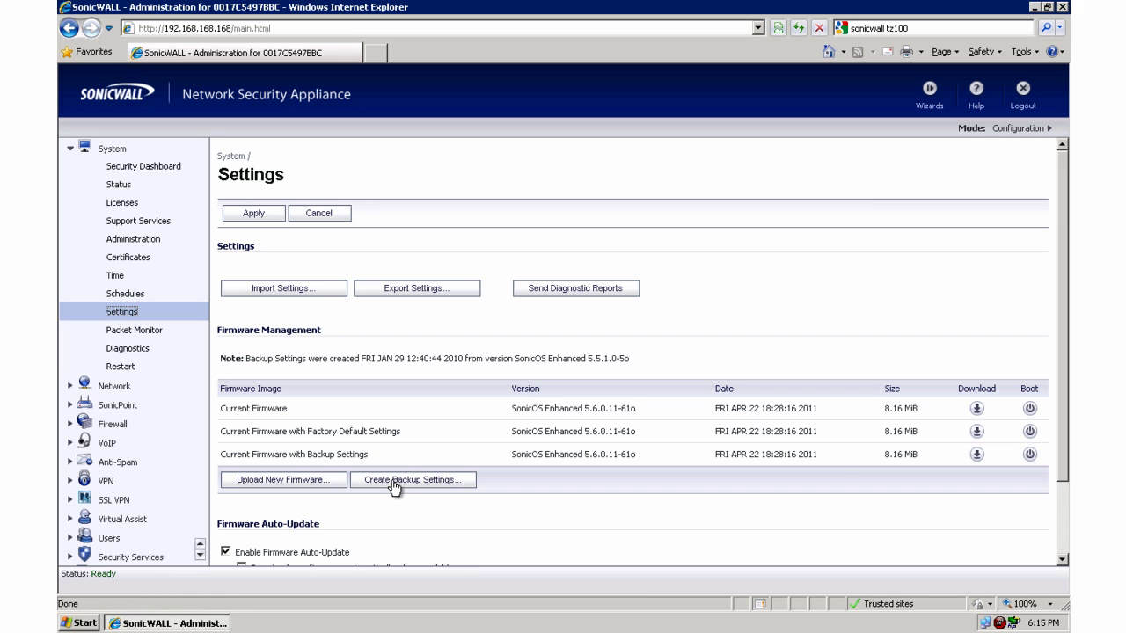
# - Create a new settings backup, overwriting the 2010 one, and check its SonicOS 5.6.0.11-61o entry
pyautogui.click(393, 483)
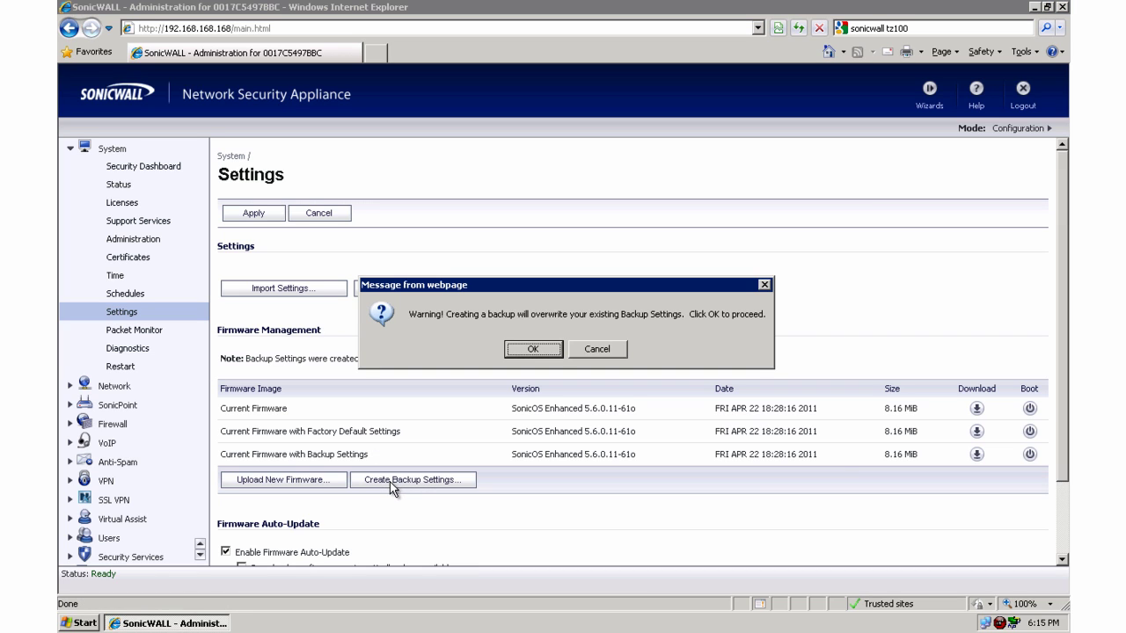
pyautogui.click(533, 349)
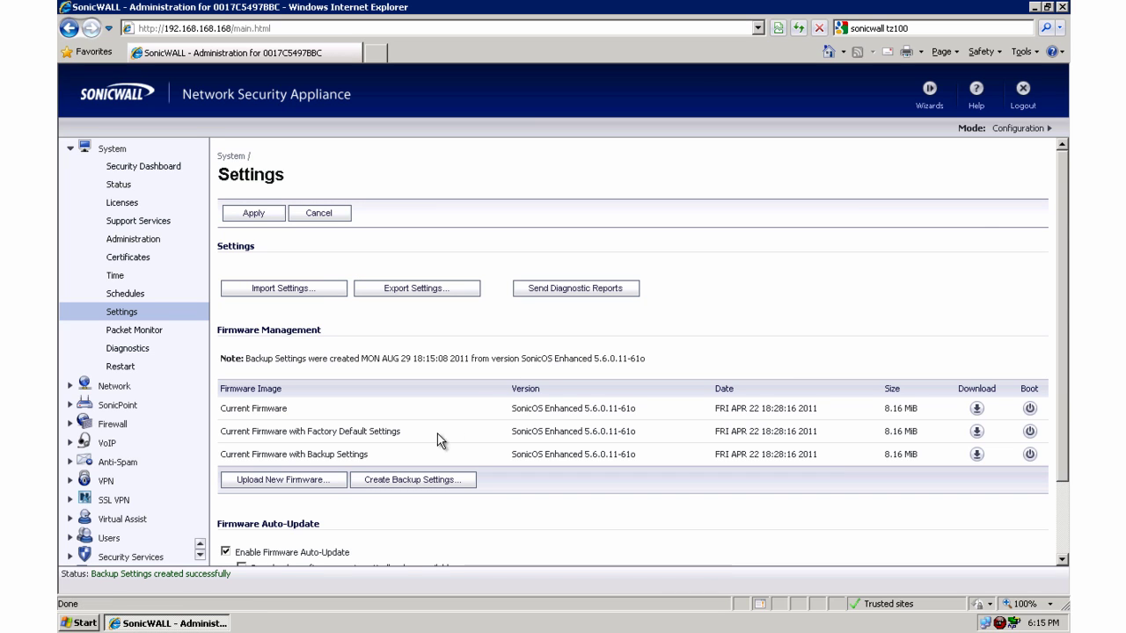
pyautogui.moveTo(253, 453); pyautogui.dragTo(714, 466)
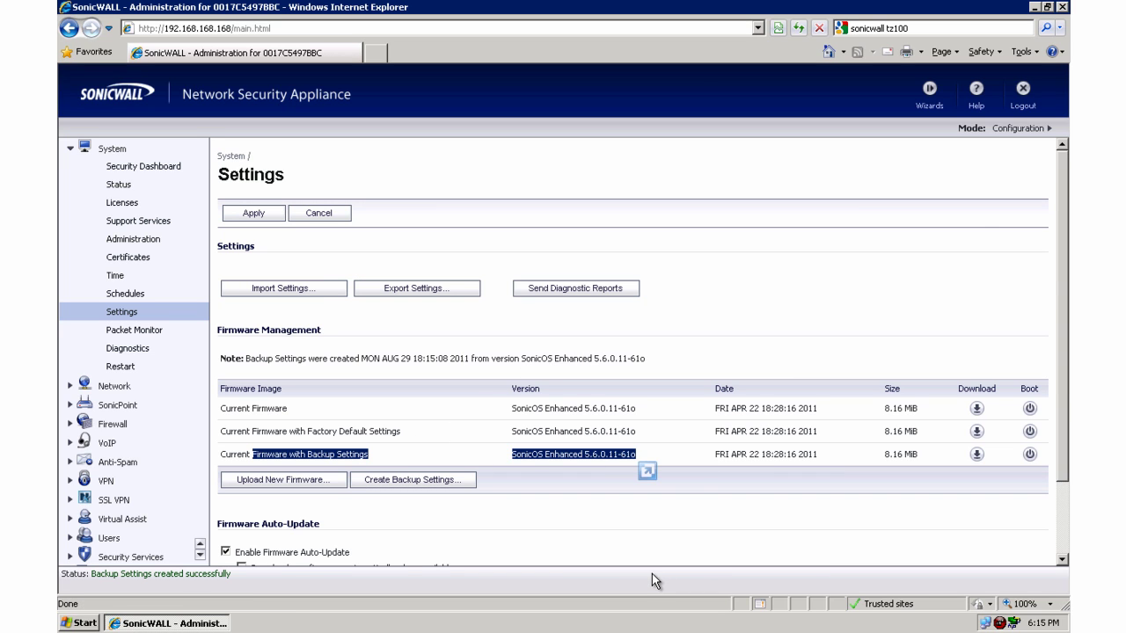
pyautogui.click(548, 493)
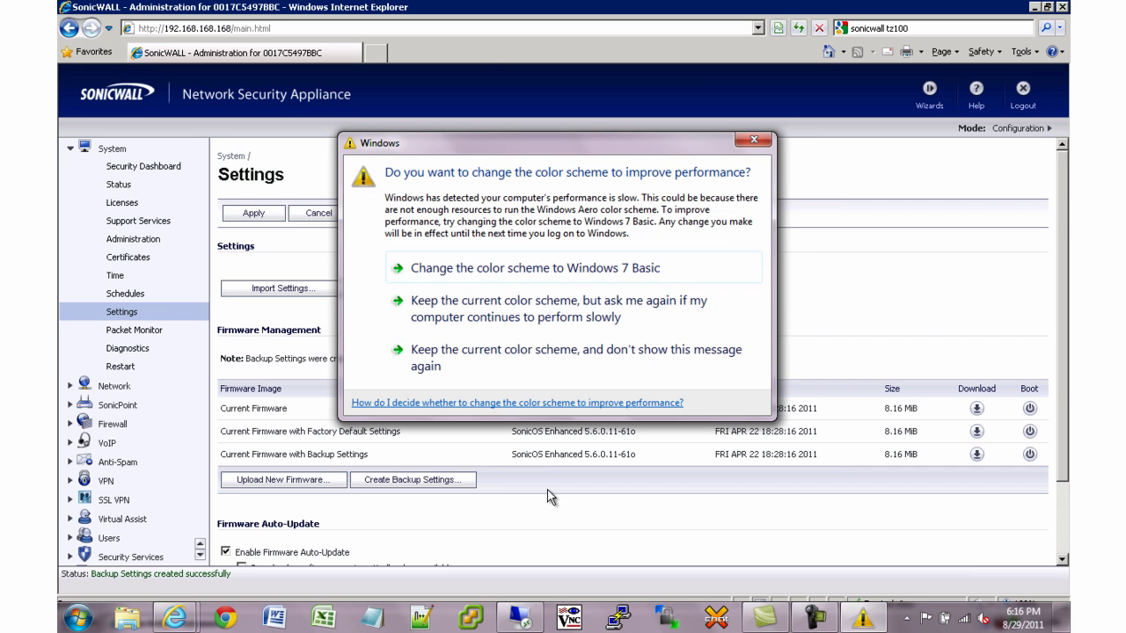
# - Start the settings export and allow the browser's blocked download
pyautogui.click(755, 139)
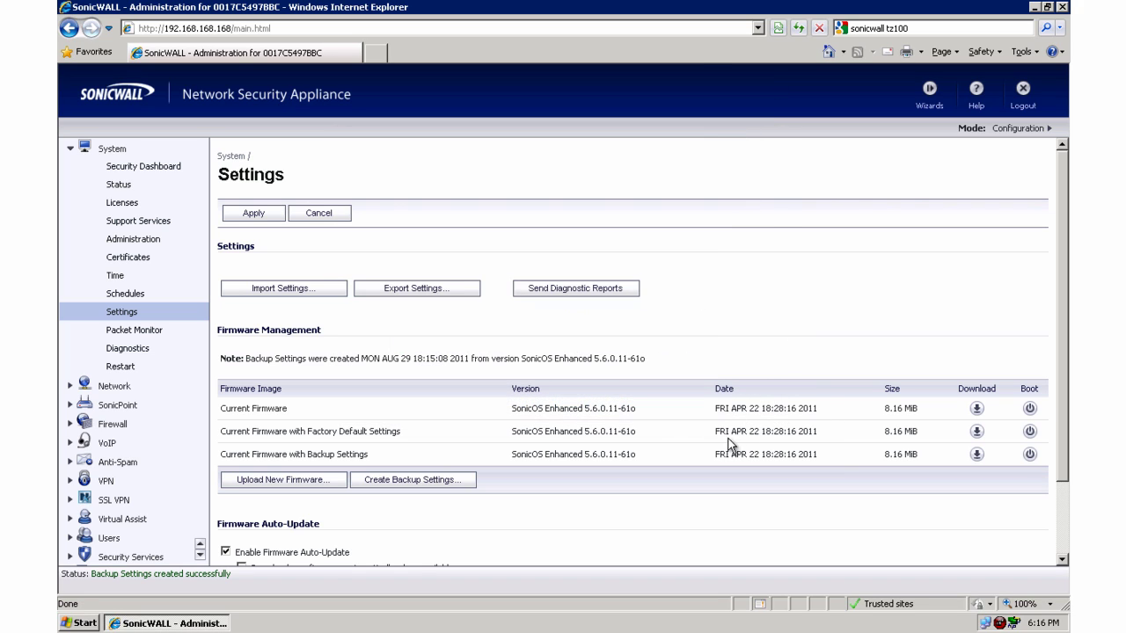
pyautogui.click(416, 297)
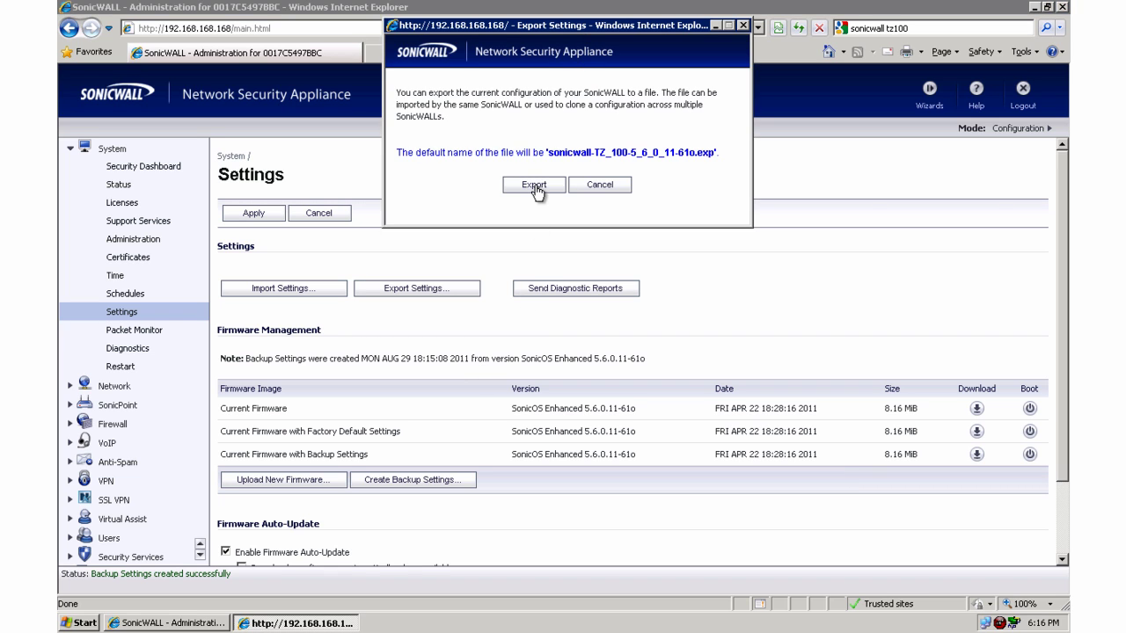
pyautogui.click(533, 187)
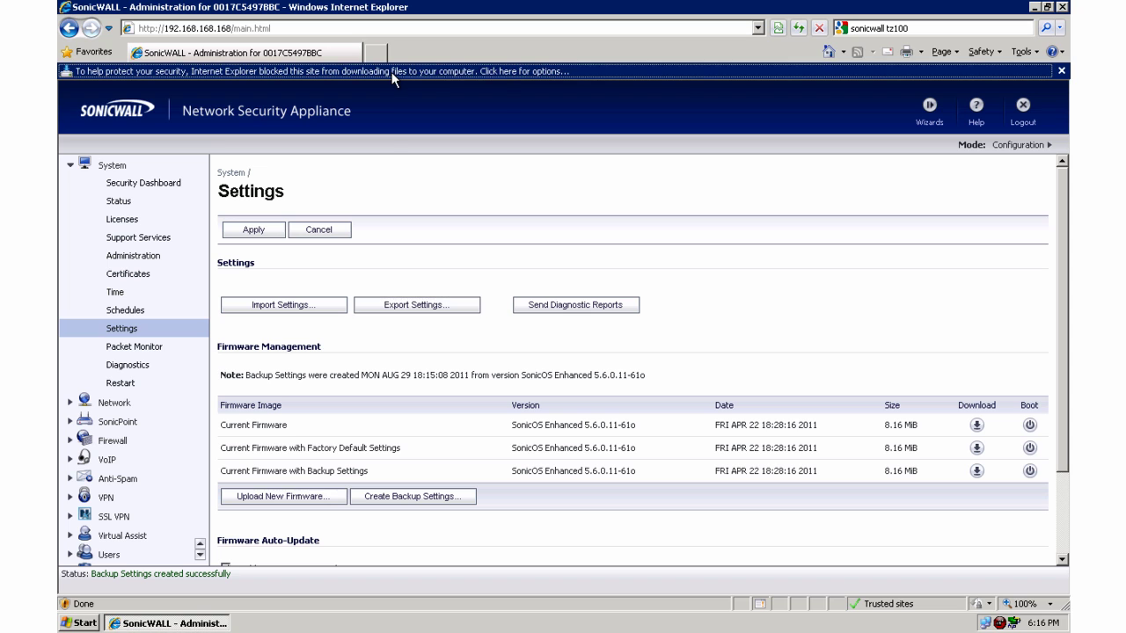
pyautogui.click(391, 72)
pyautogui.click(415, 81)
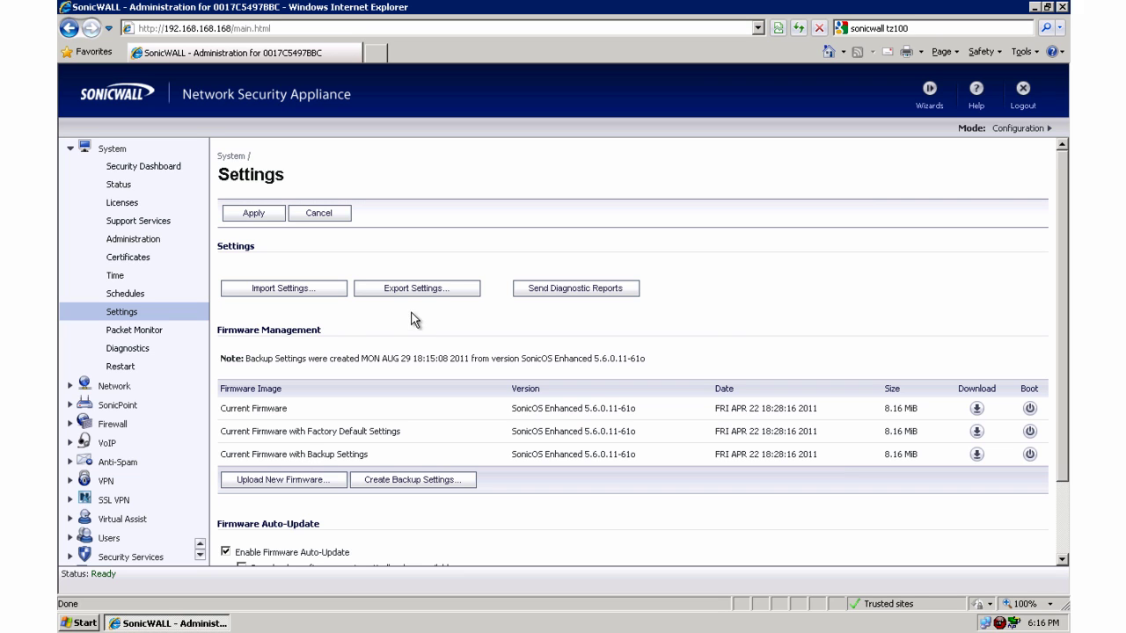
# - Export sonicwall-TZ_100-5_6_0_11-61o.exp and save it to the Desktop
pyautogui.click(419, 298)
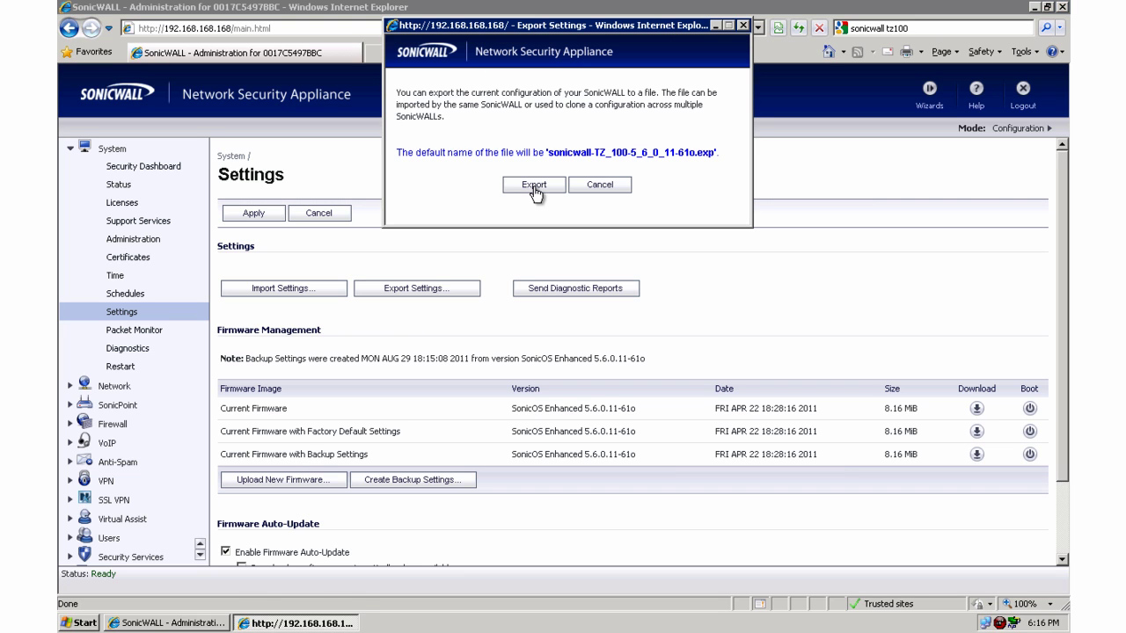
pyautogui.click(534, 188)
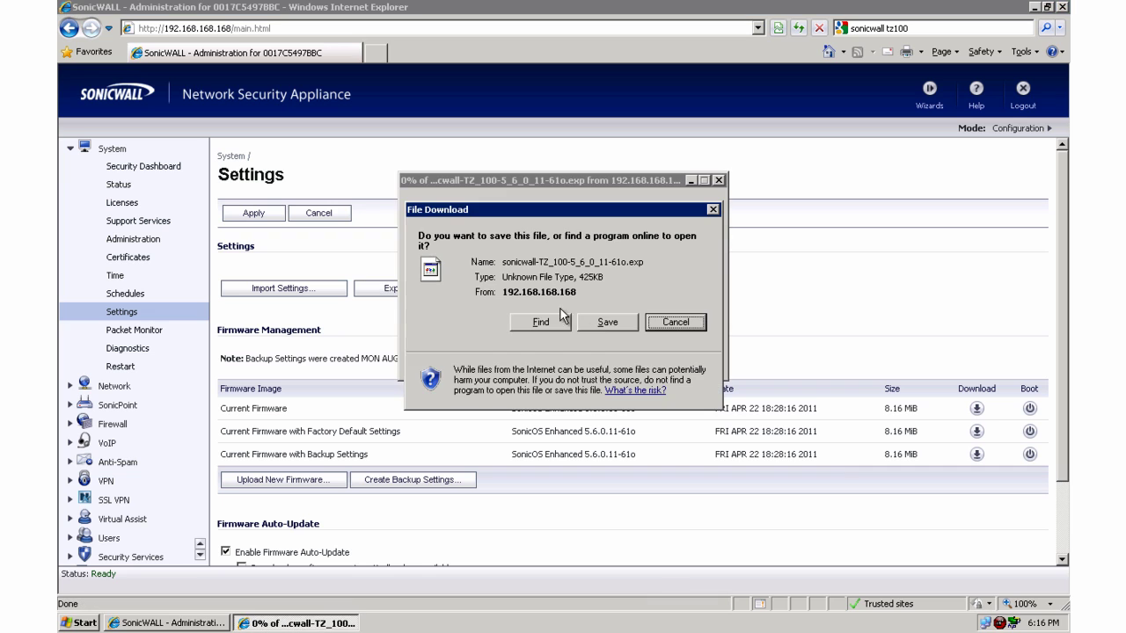
pyautogui.click(607, 322)
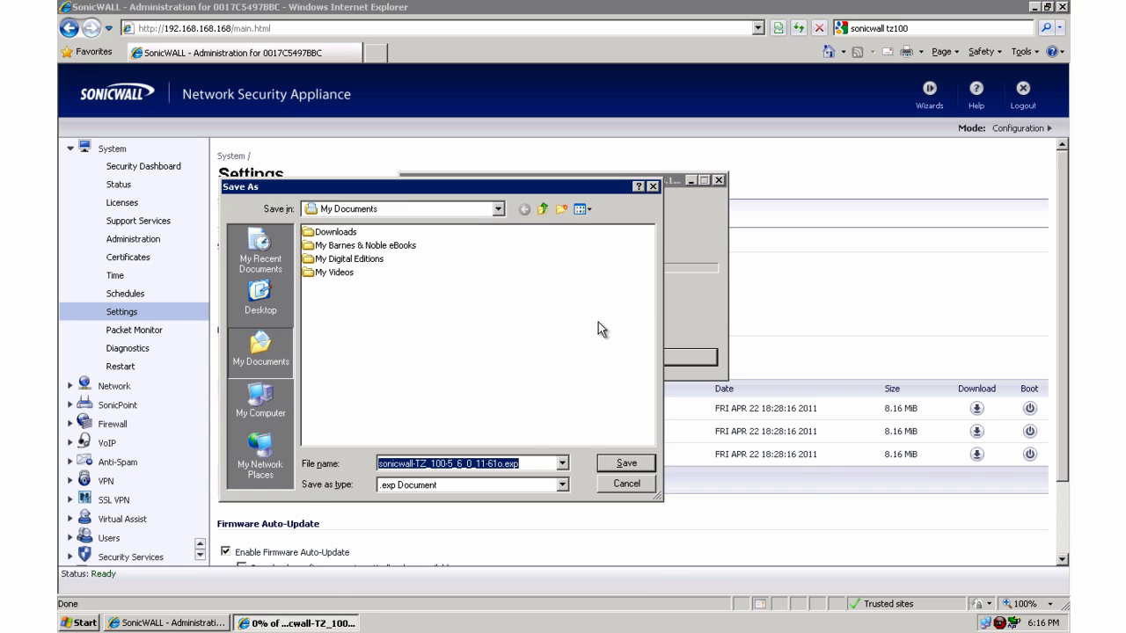
pyautogui.click(262, 299)
pyautogui.click(626, 463)
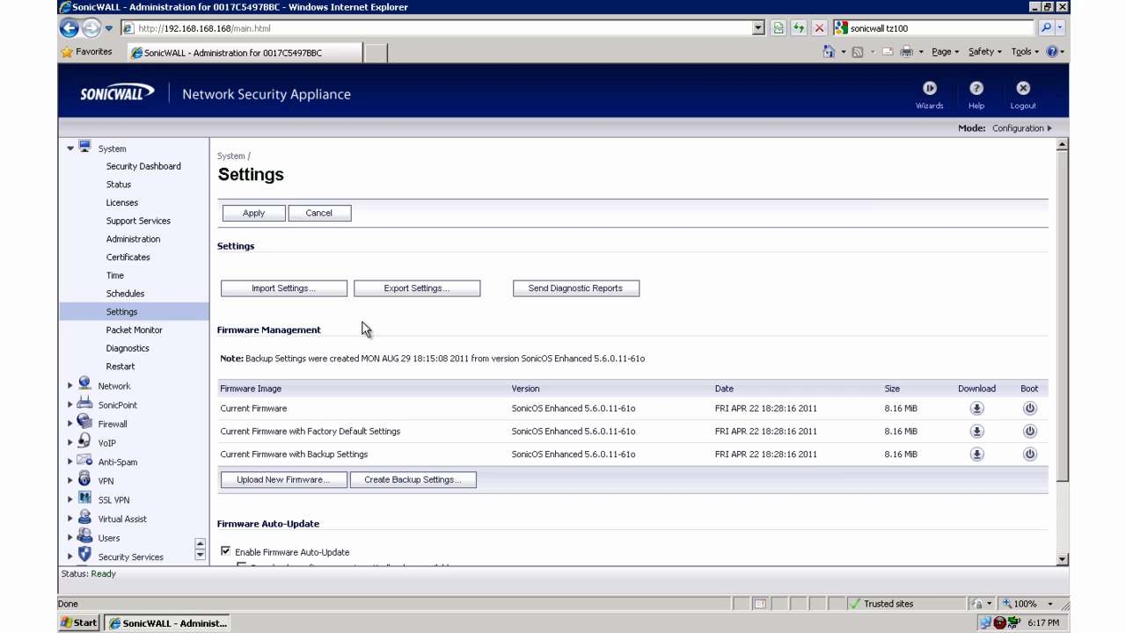
# - On the Diagnostics page, include VPN keys, ARP cache, DHCP bindings and IKE info in the report
pyautogui.click(132, 349)
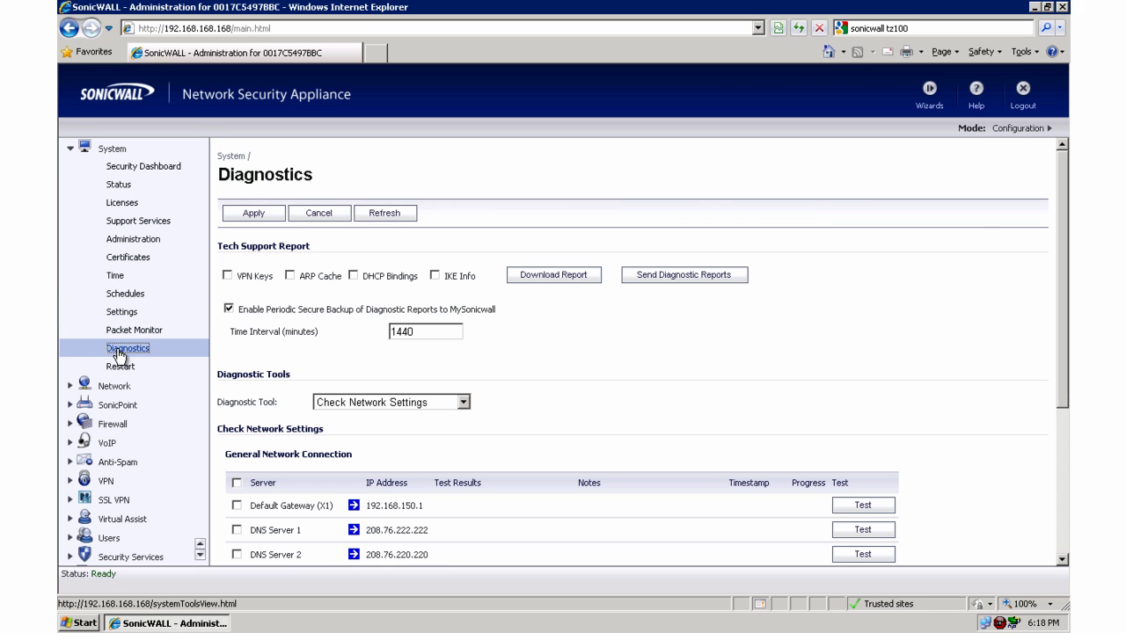
pyautogui.click(228, 278)
pyautogui.click(289, 277)
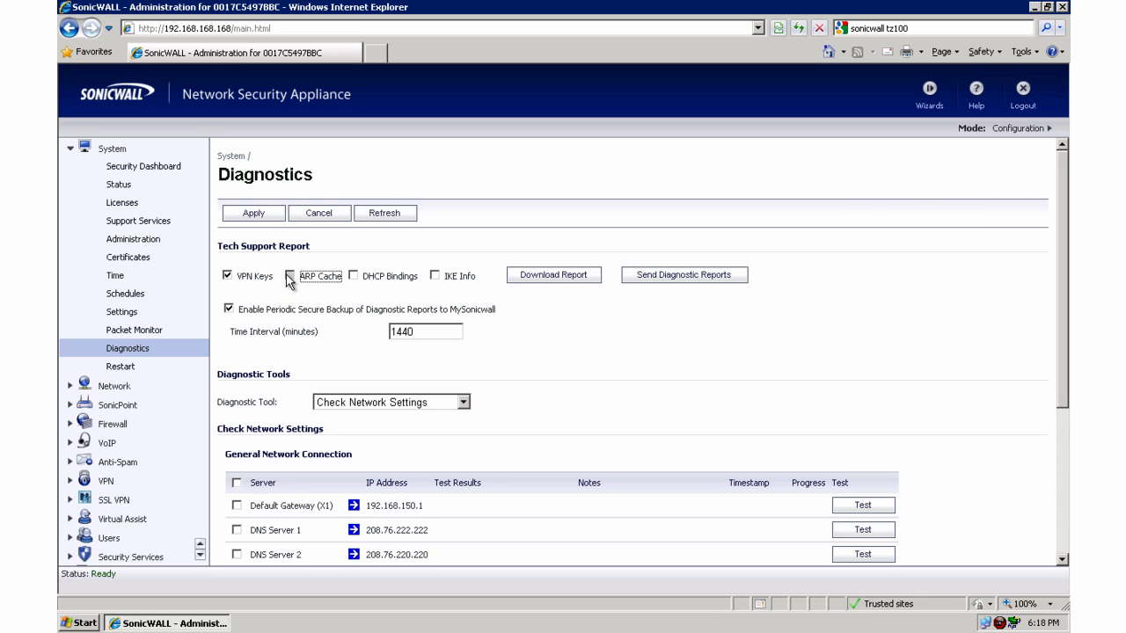
pyautogui.click(352, 276)
pyautogui.click(433, 276)
# - Download the tech support report, accept the plaintext warning, and save techSupport_497BBC_8-29.wri to the Desktop
pyautogui.click(537, 279)
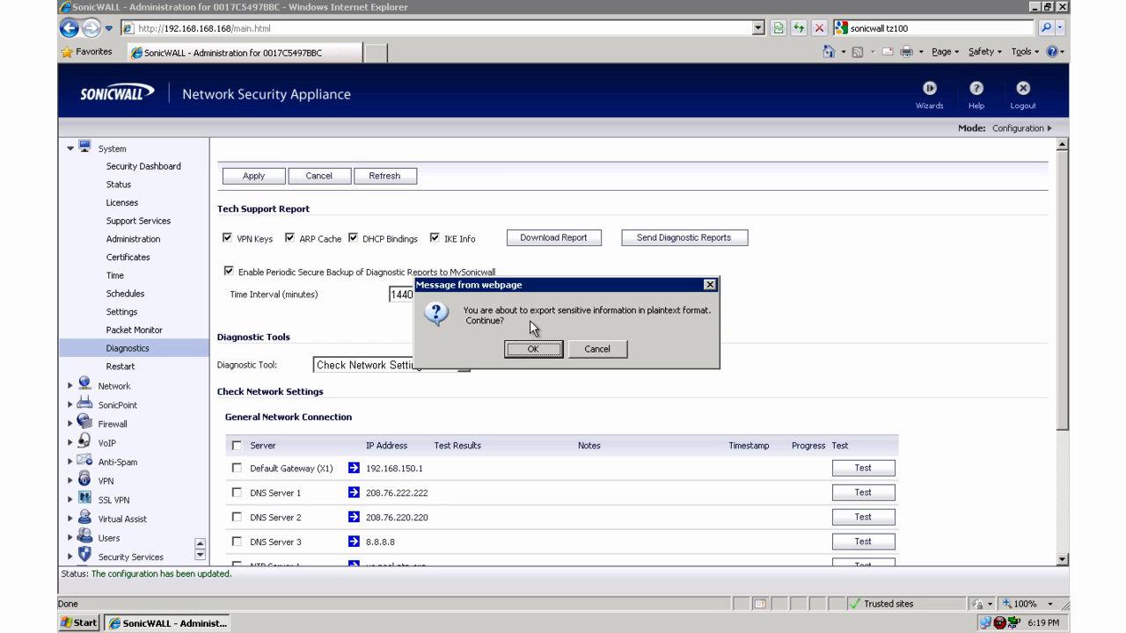
pyautogui.click(542, 347)
pyautogui.click(604, 316)
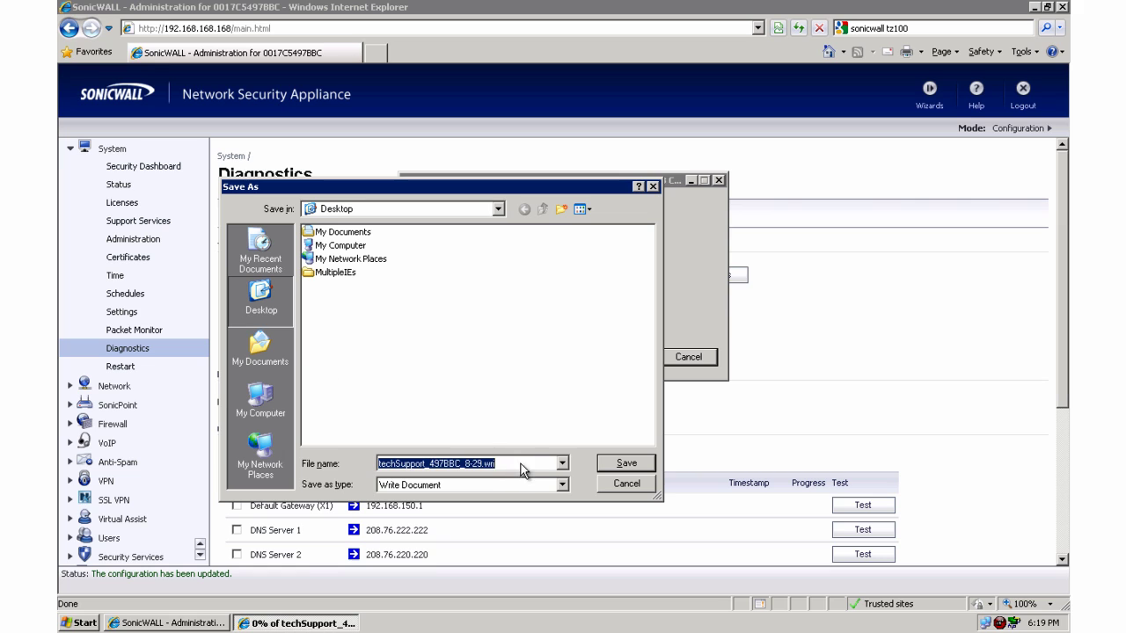
pyautogui.click(520, 463)
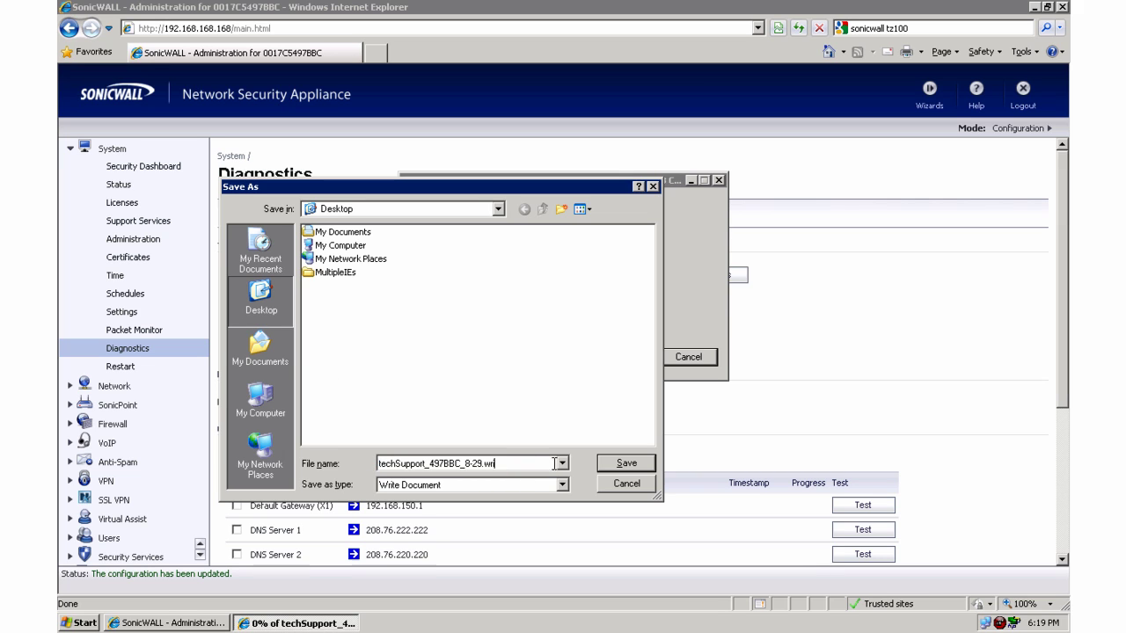
pyautogui.click(623, 467)
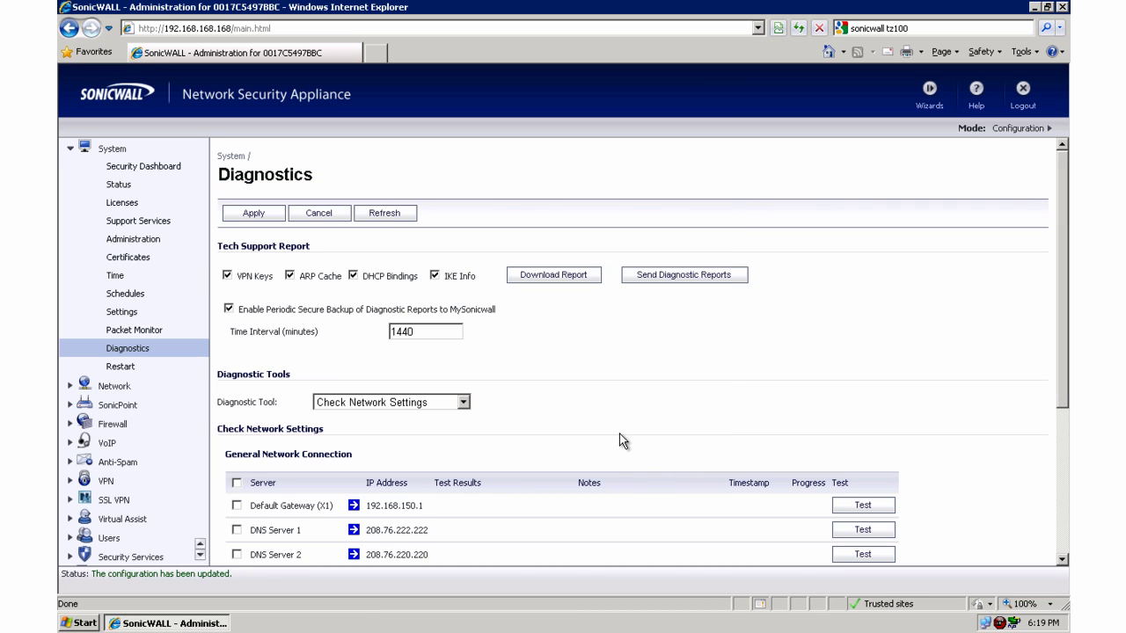